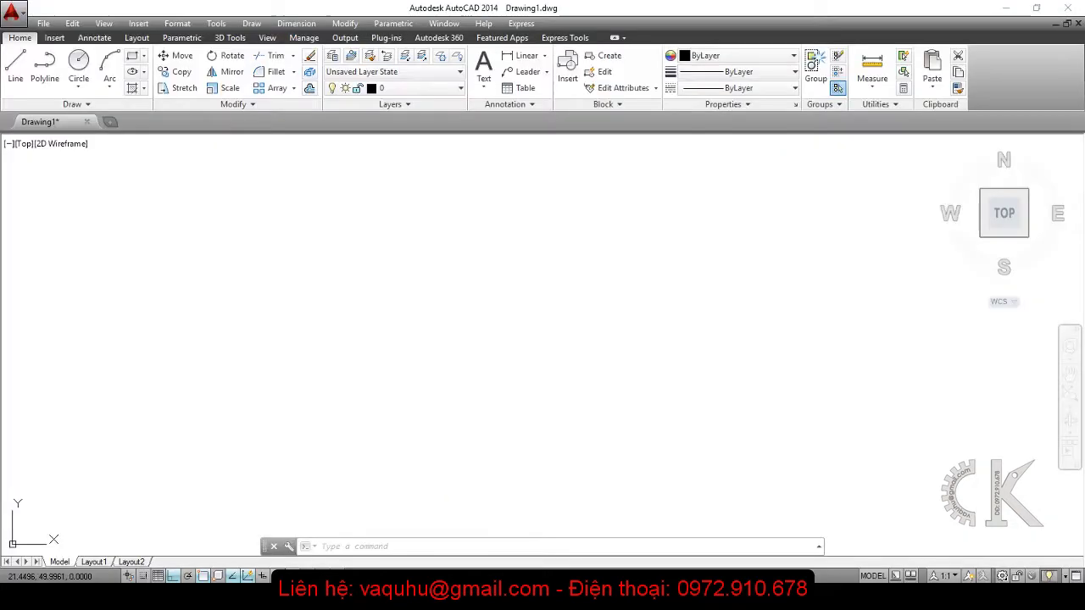
Draw the stick figure's vertical body line and a horizontal arm line across it.
left_click(14, 68)
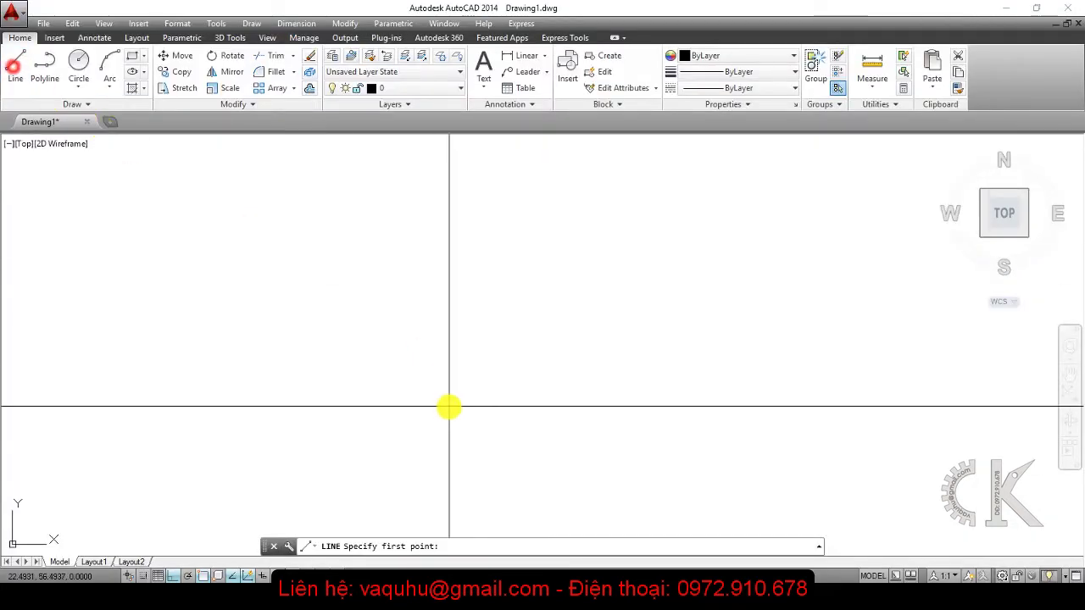
left_click(430, 410)
left_click(431, 338)
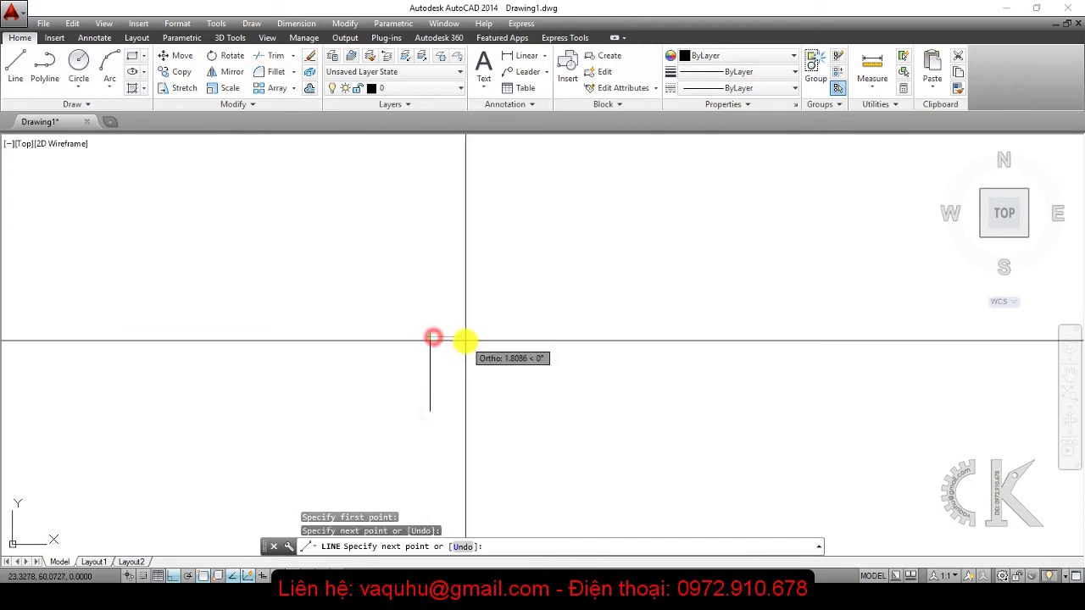
key("Return")
key("Return")
left_click(411, 363)
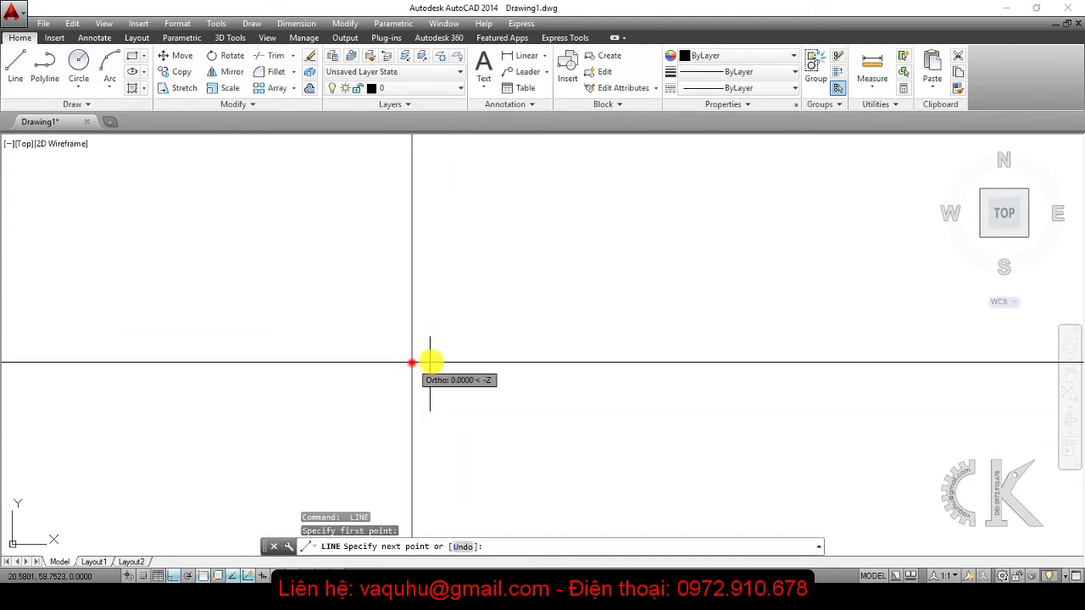
left_click(454, 361)
key("Return")
key("Return")
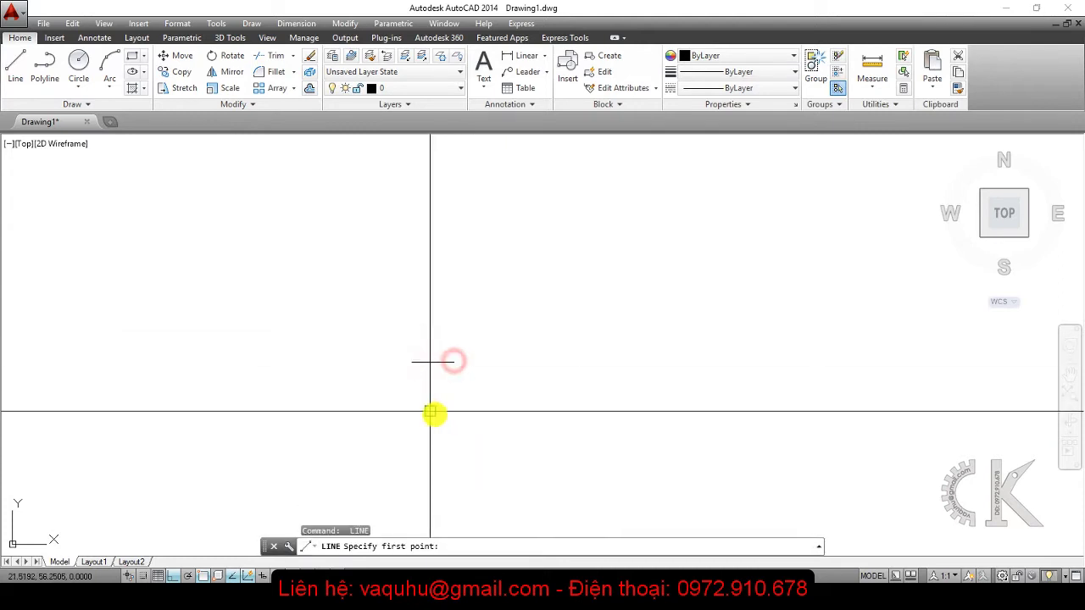
Draw two angled legs down from the body's bottom with Ortho turned off.
left_click(430, 412)
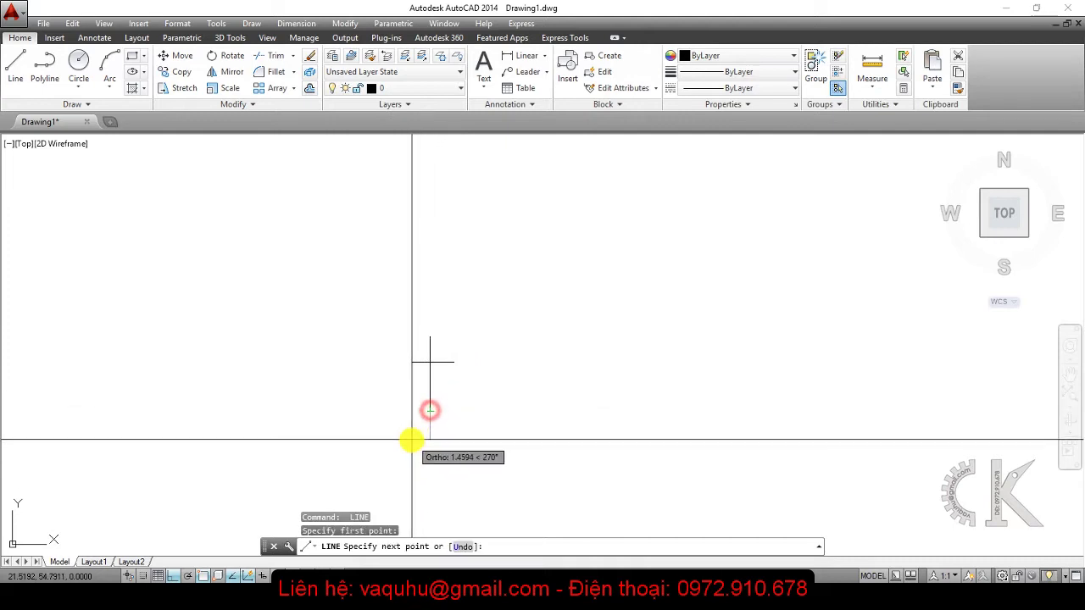
key("F8")
left_click(411, 443)
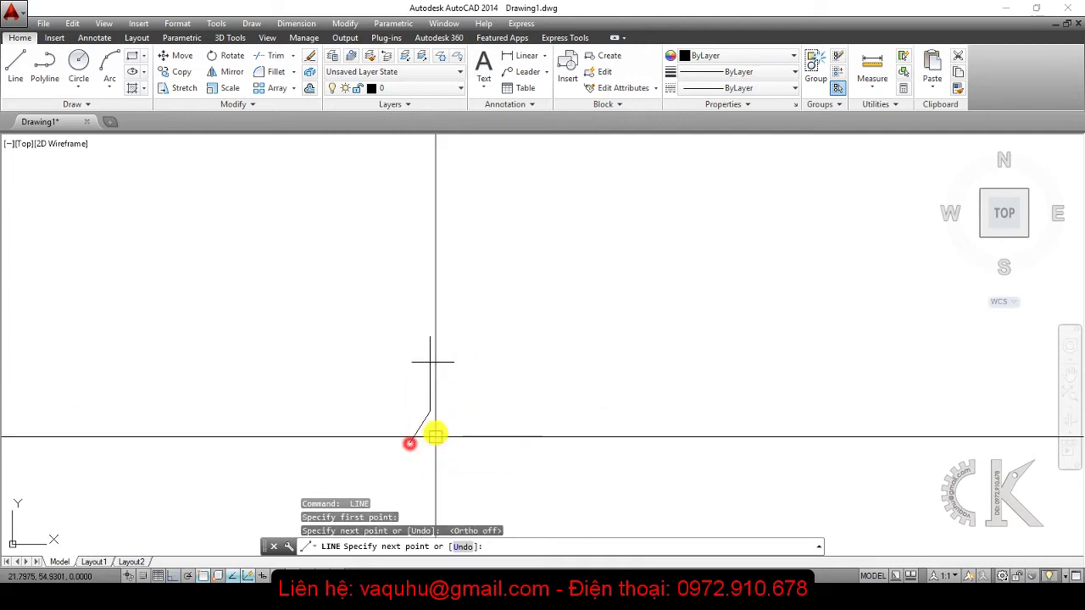
key("Return")
key("Return")
left_click(432, 410)
left_click(453, 438)
key("Return")
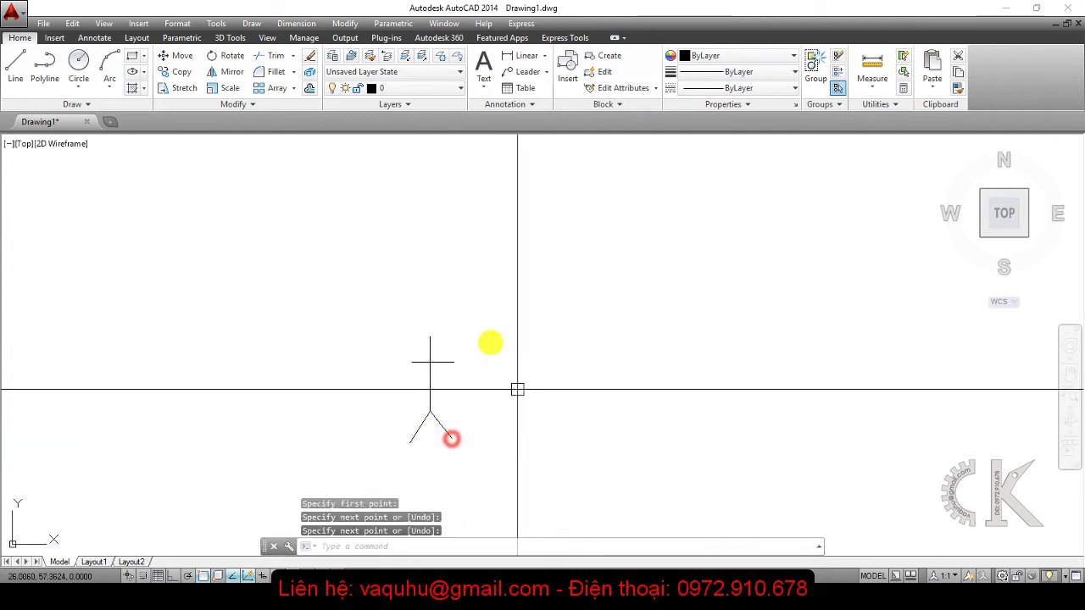
Add a circle head above the body, sized to touch the body top.
left_click(78, 65)
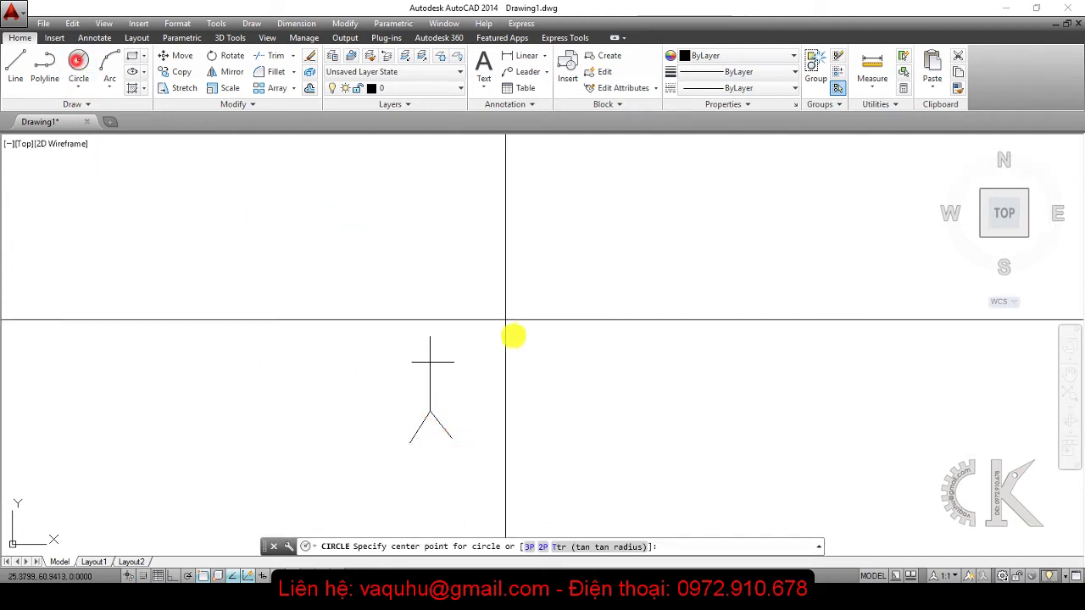
left_click(430, 313)
left_click(430, 336)
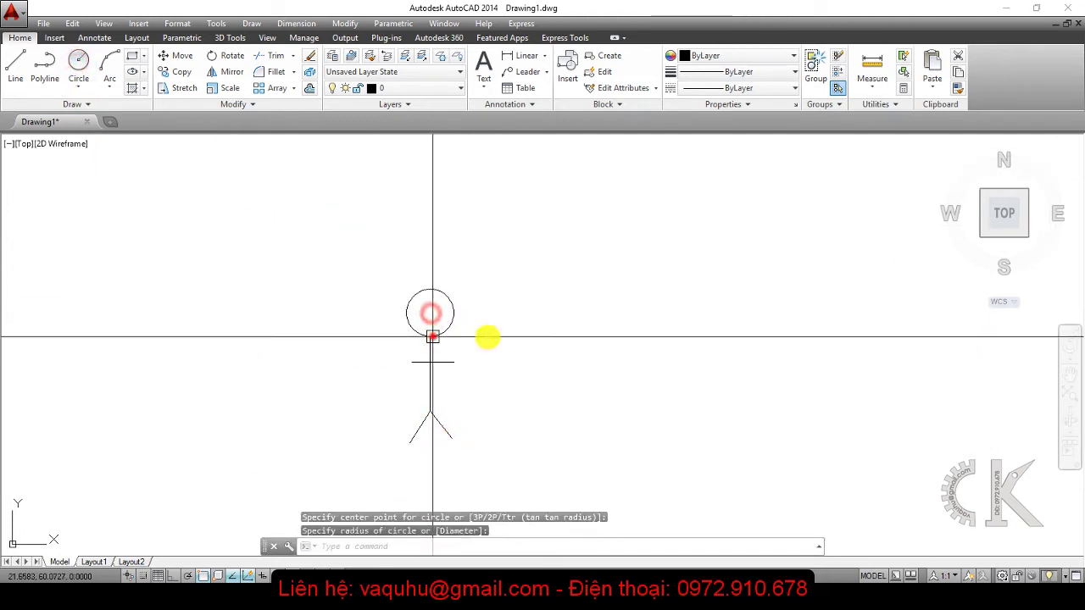
middle_click_drag(492, 416, 551, 390)
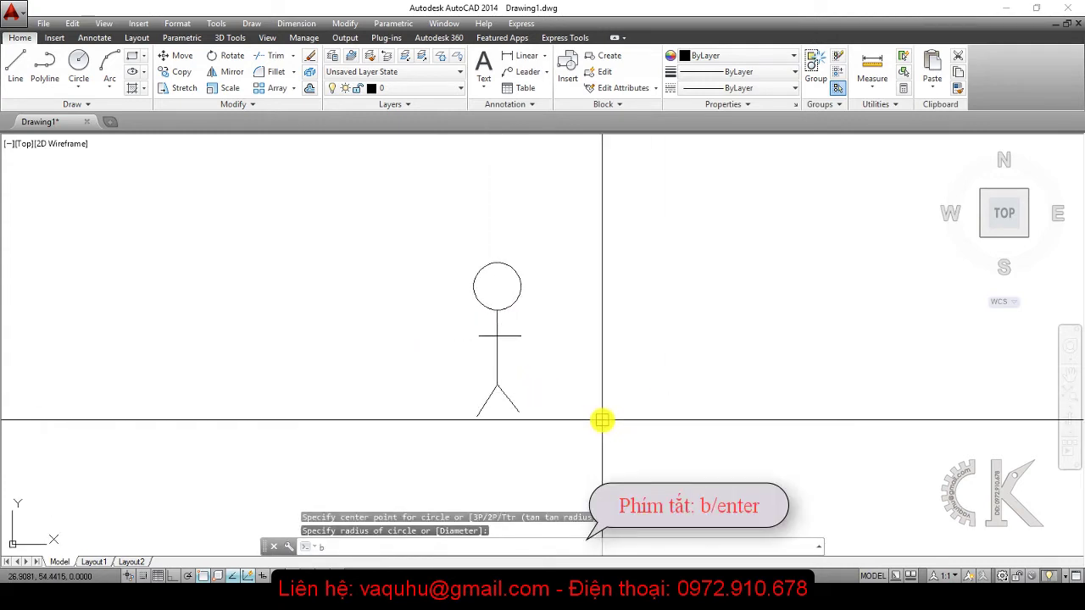
Define block 'nguoi' from the five figure parts with its base point at the right foot.
type("b")
key("Return")
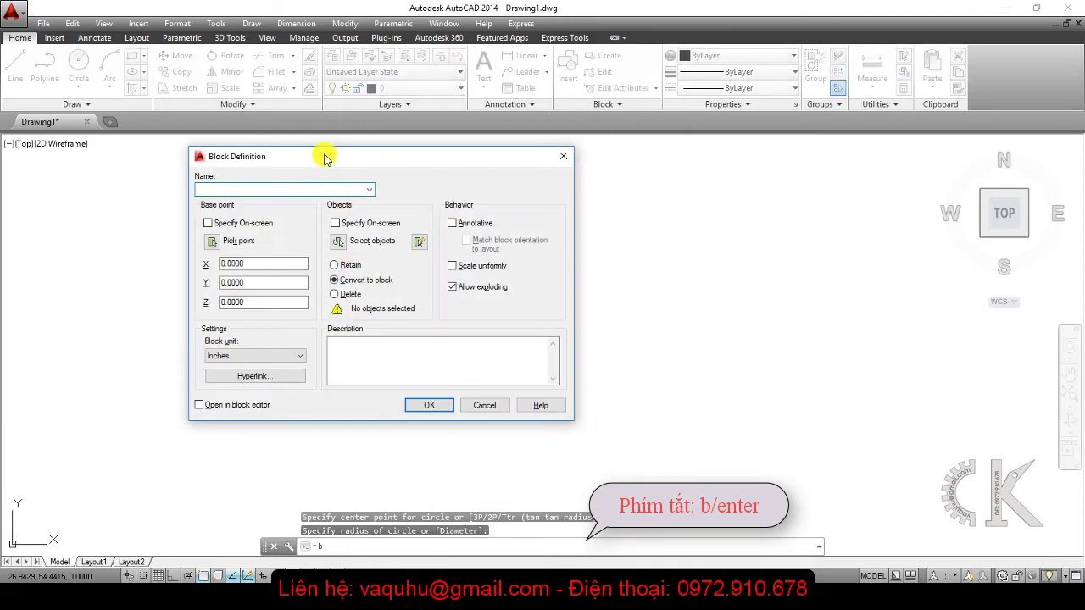
left_click_drag(325, 158, 698, 196)
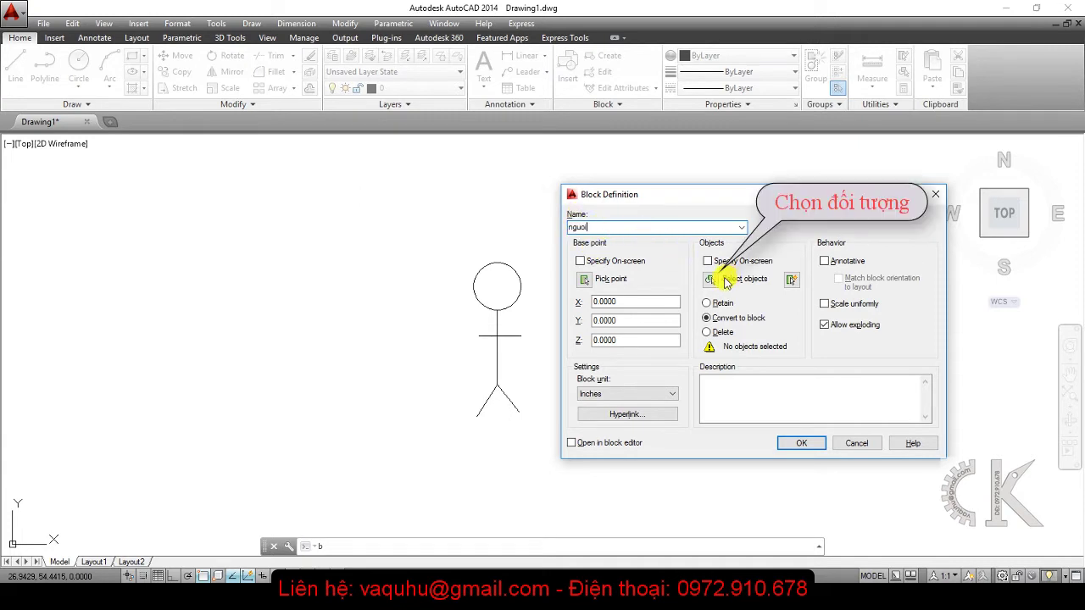
left_click(713, 280)
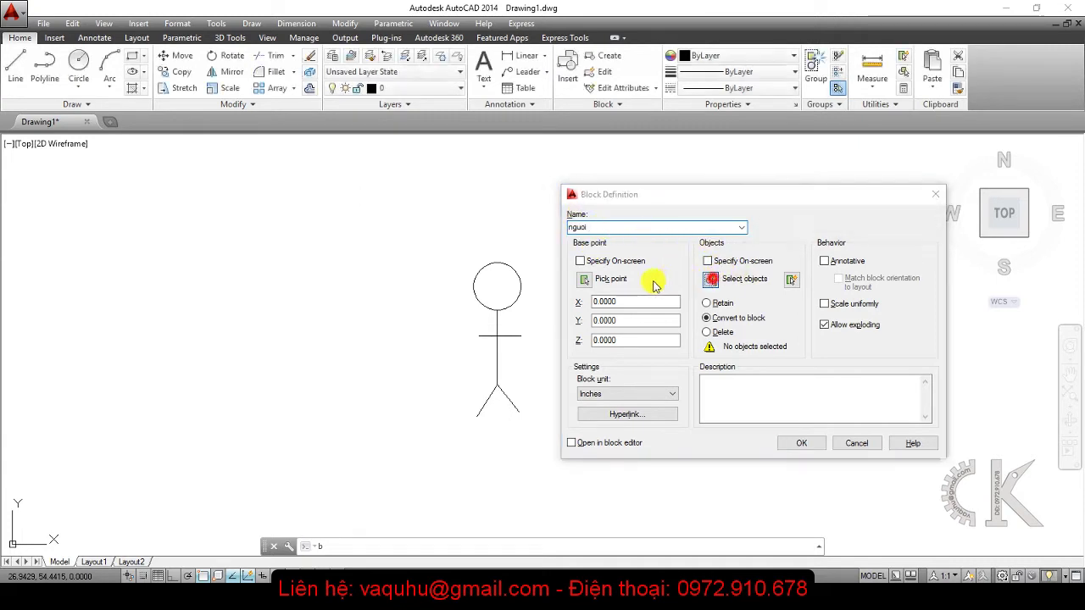
left_click(551, 244)
left_click(463, 399)
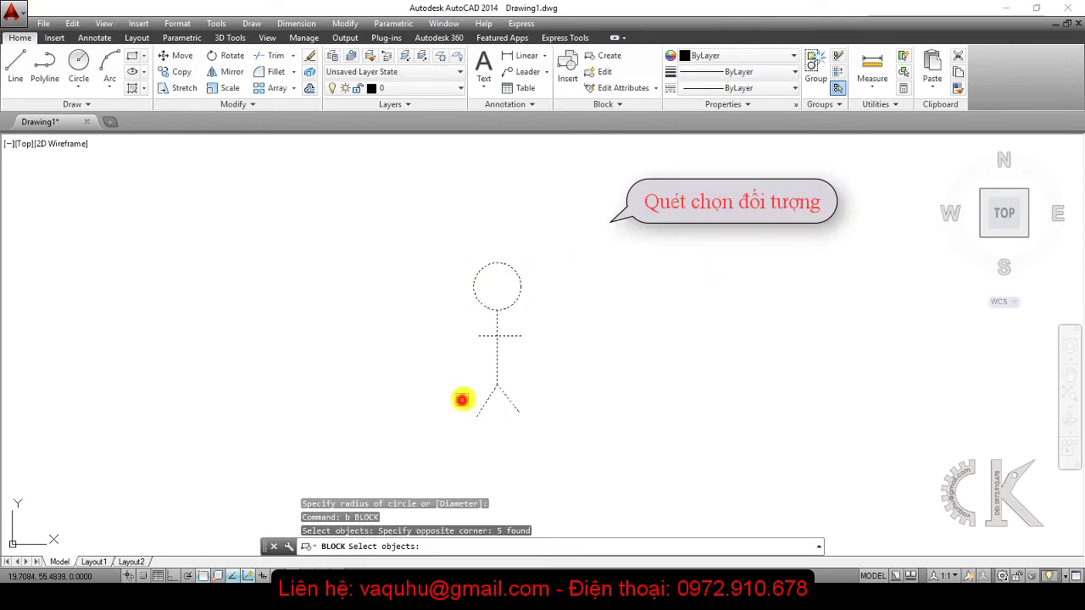
key("Return")
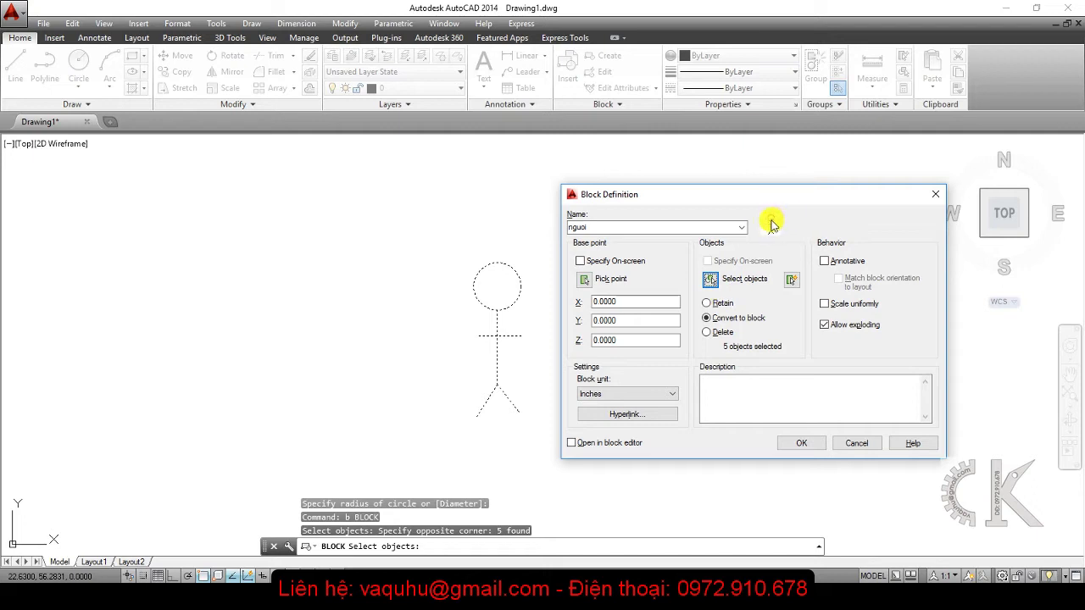
left_click(584, 280)
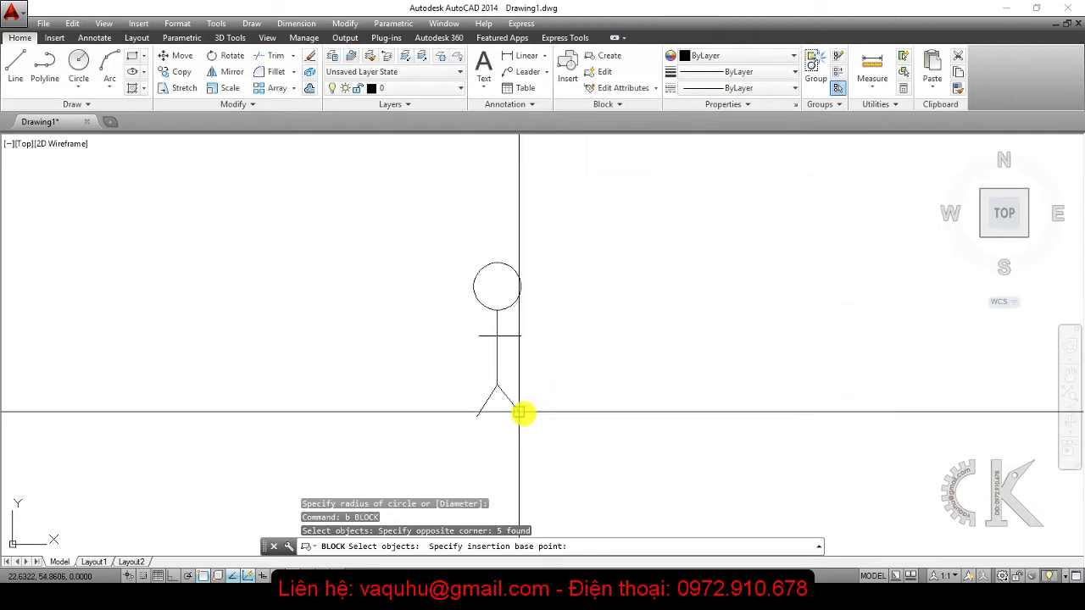
left_click(519, 413)
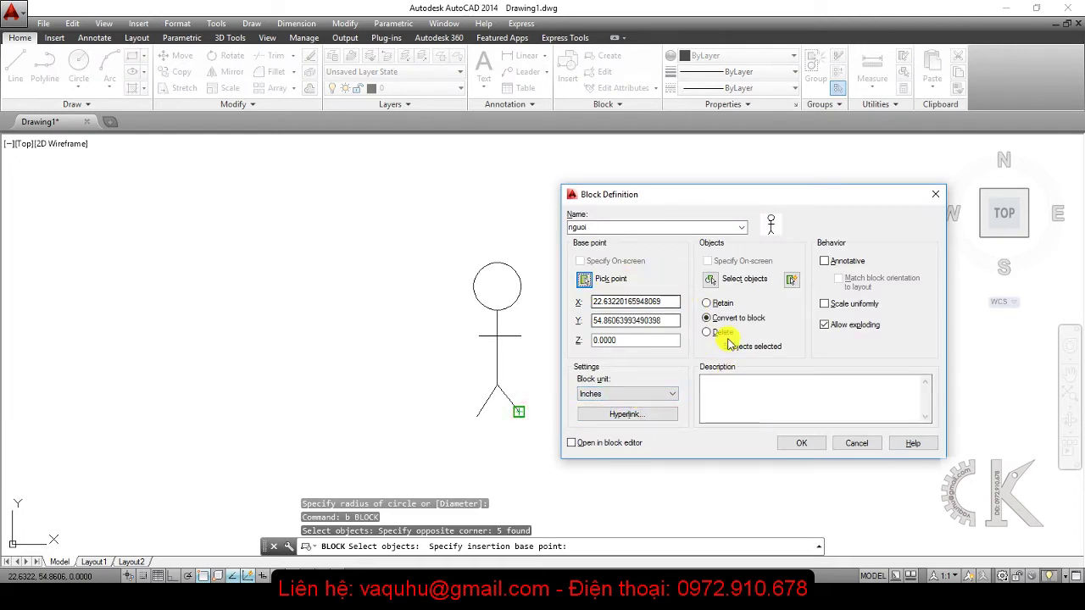
left_click(810, 445)
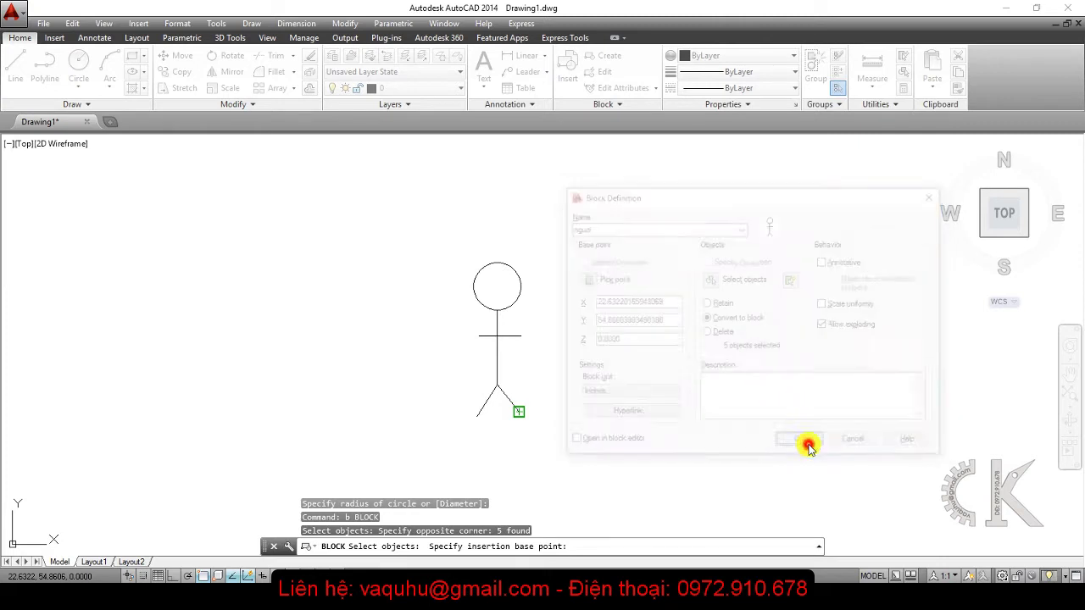
middle_click_drag(652, 346, 446, 318)
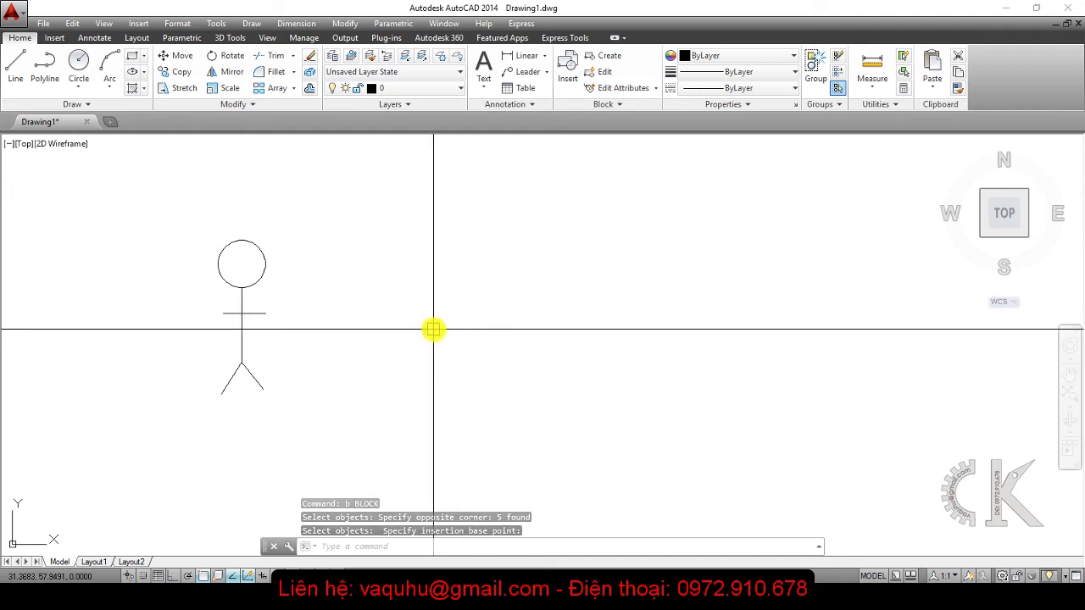
Draw a long horizontal ground line with Ortho on, right of the figure.
type("l")
key("Return")
left_click(401, 401)
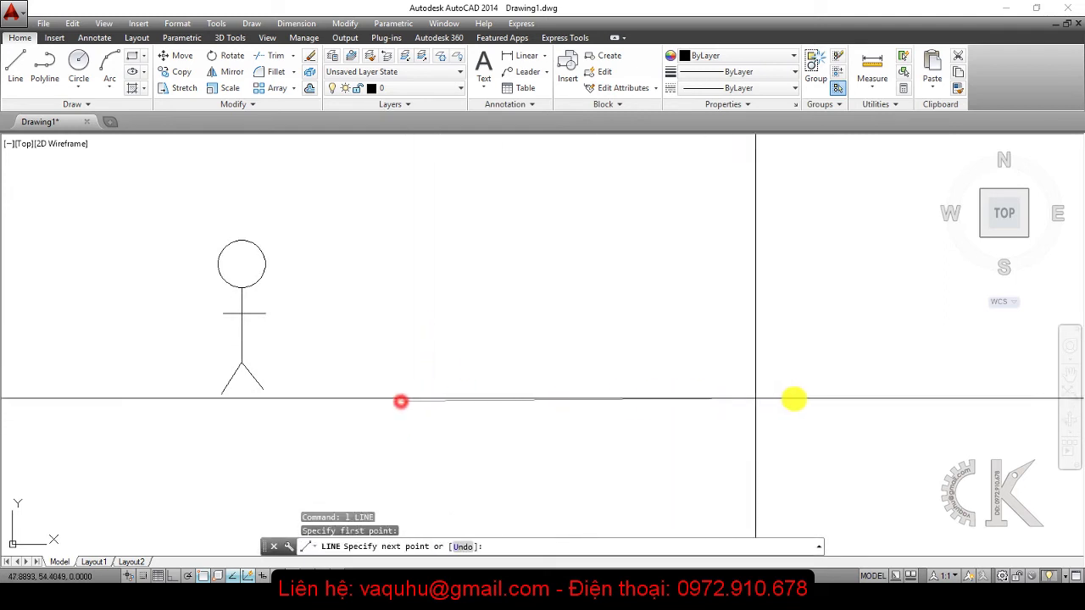
key("F8")
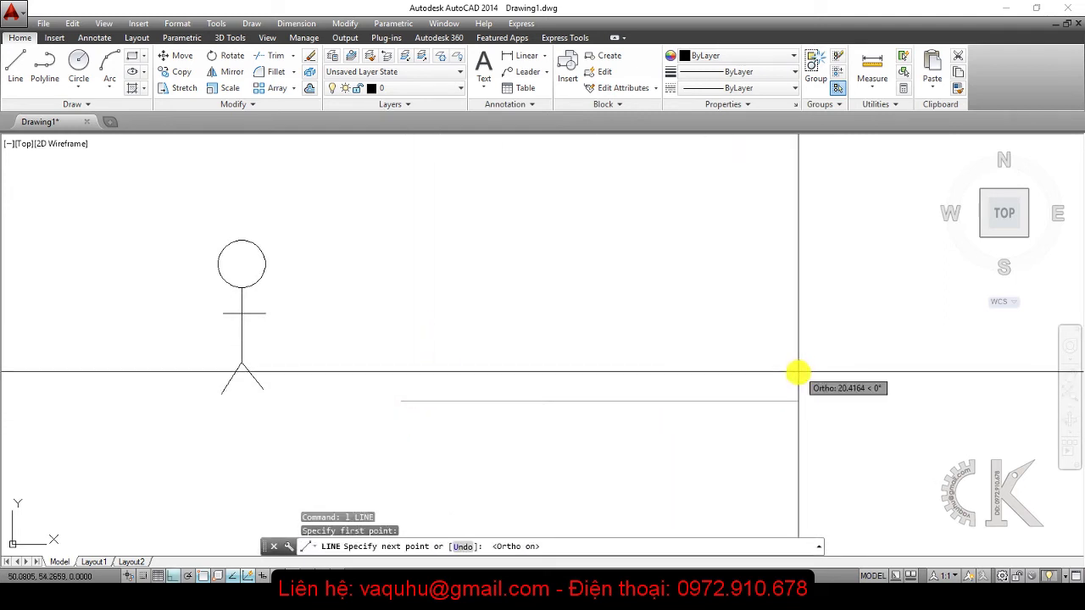
left_click(852, 382)
key("Escape")
key("Escape")
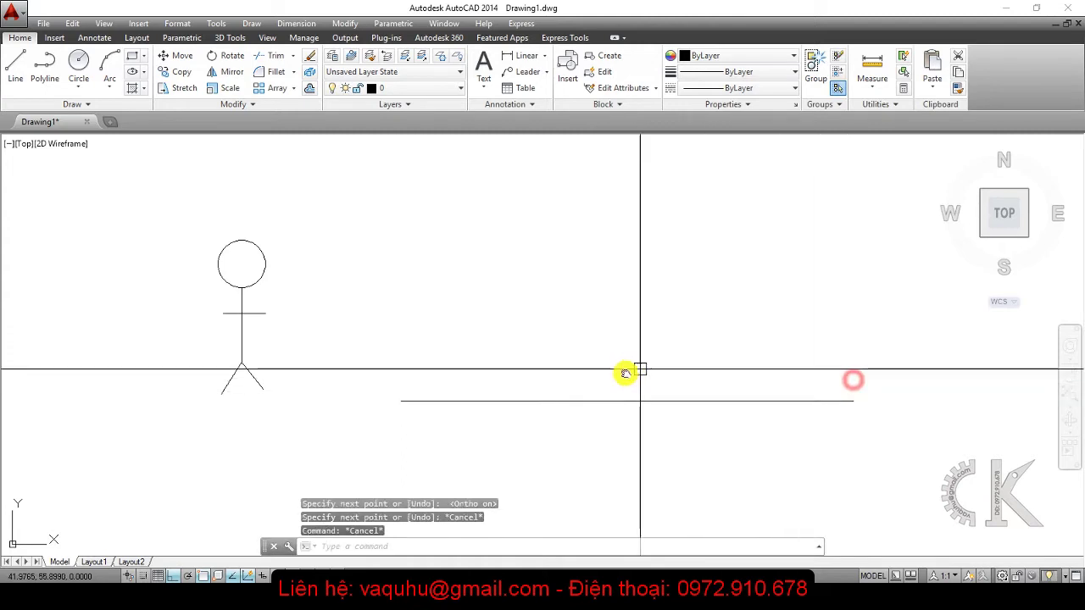
middle_click_drag(625, 370, 535, 383)
Insert the nguoi block at the left end of the ground line.
left_click(138, 23)
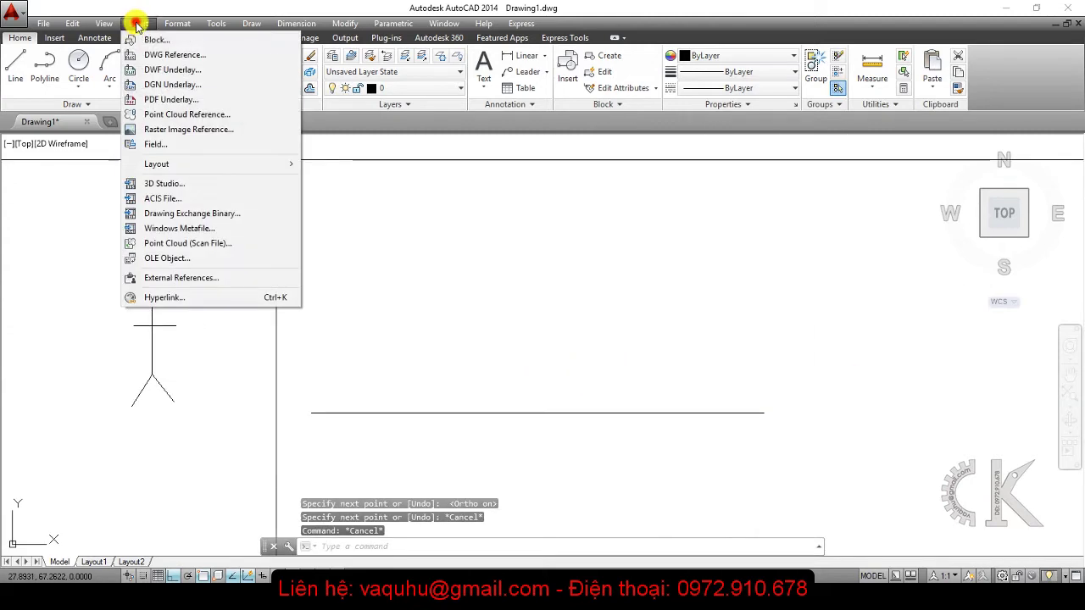
left_click(142, 41)
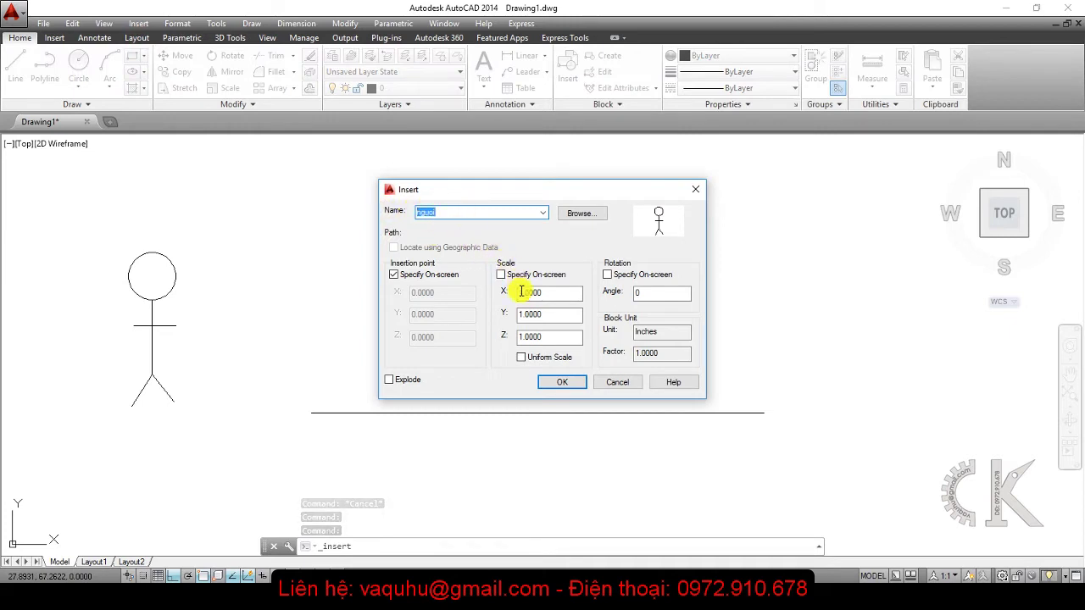
left_click(559, 383)
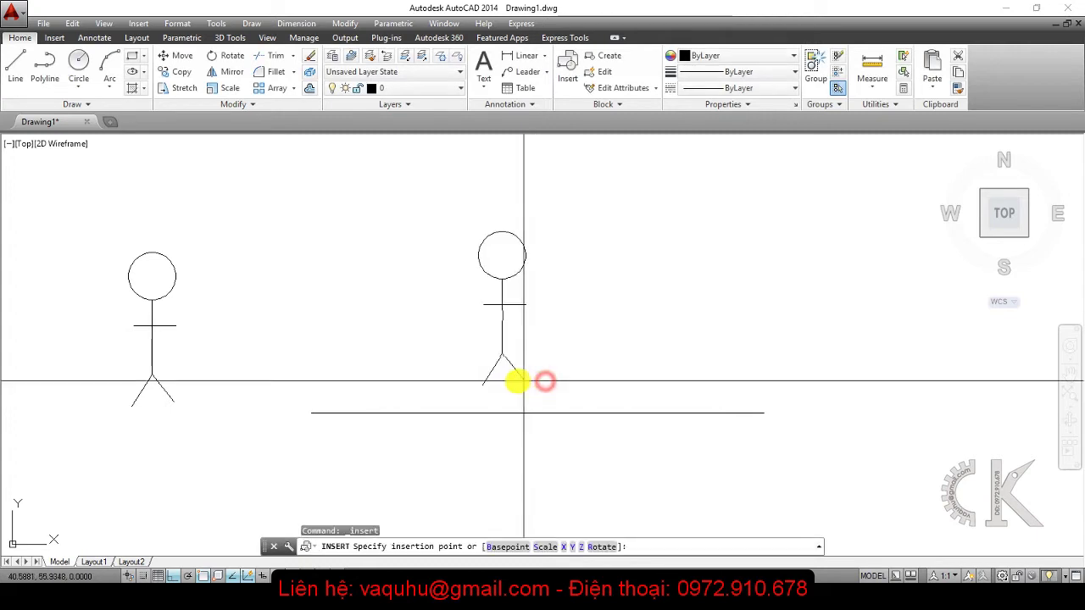
left_click(312, 408)
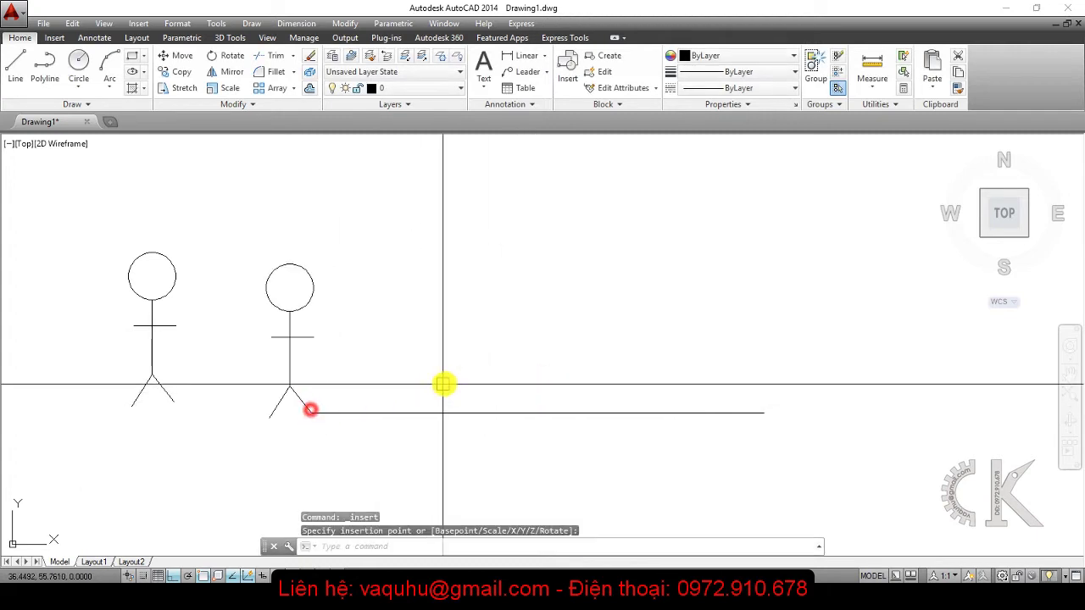
Insert two more nguoi copies, mid-way and at the right end of the line.
key("Return")
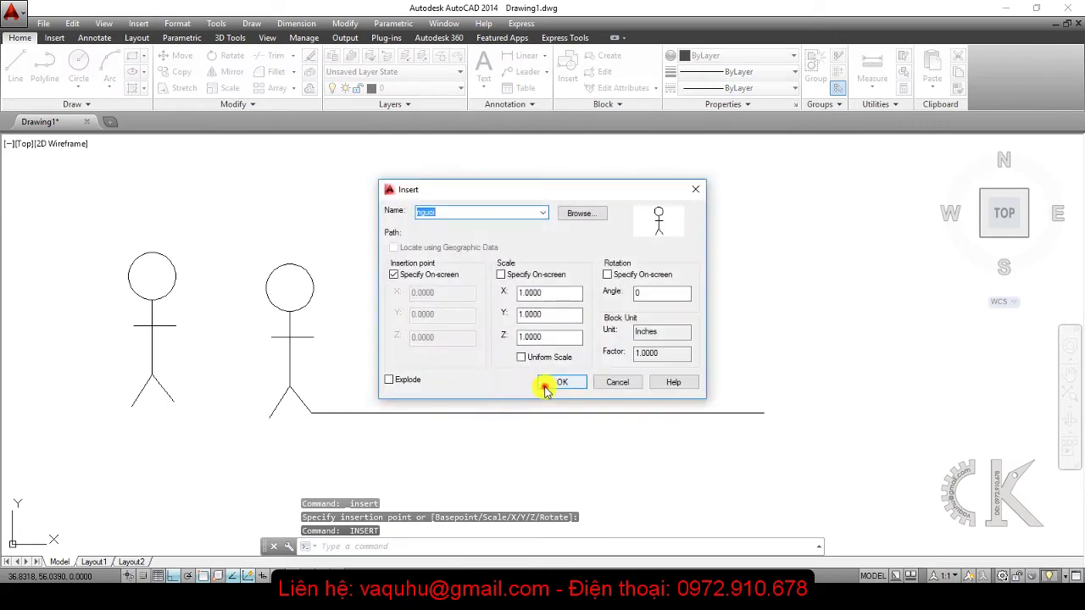
left_click(545, 383)
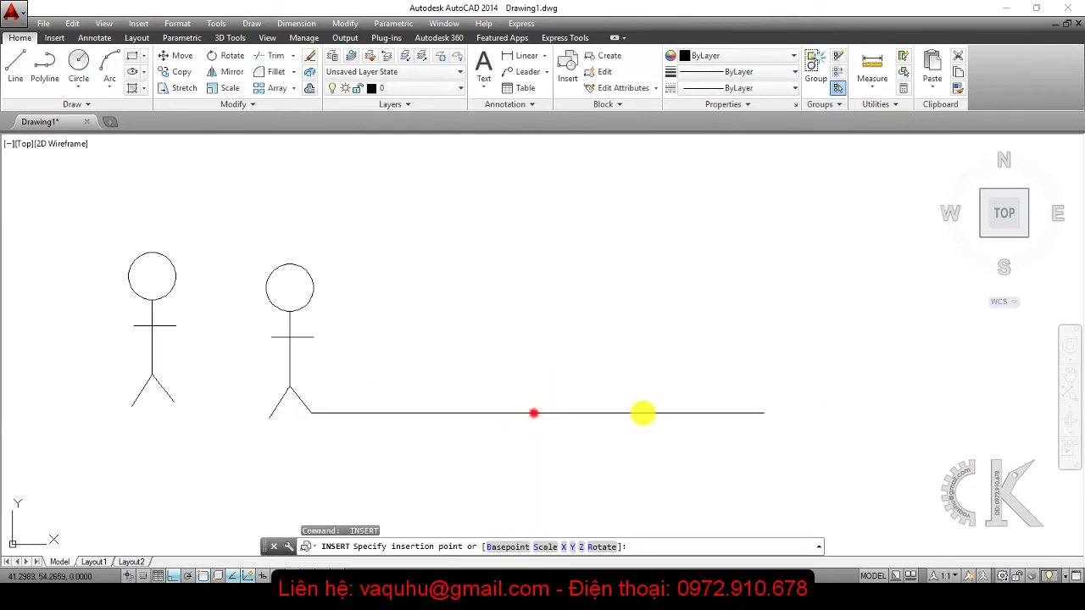
left_click(533, 412)
key("Return")
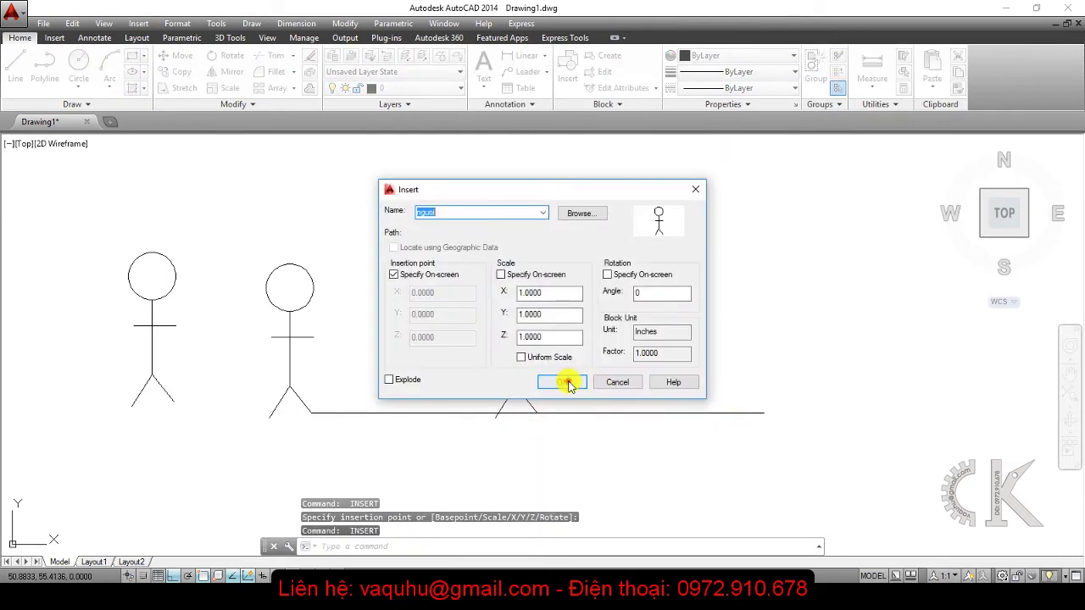
left_click(568, 383)
left_click(758, 407)
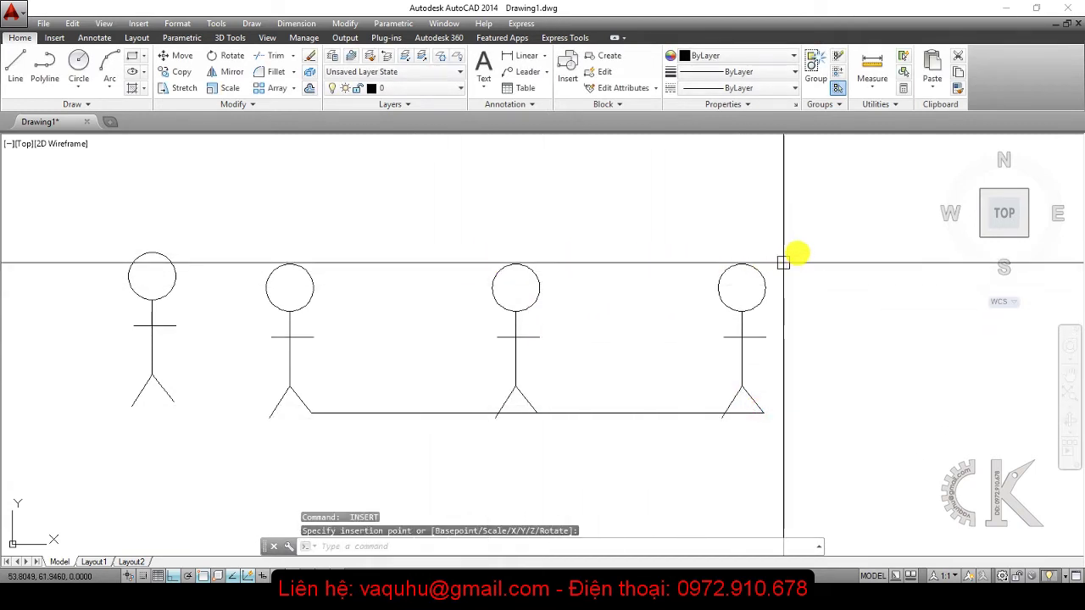
Window-select and erase the two right-hand trial figures.
left_click(798, 241)
left_click(515, 366)
key("Delete")
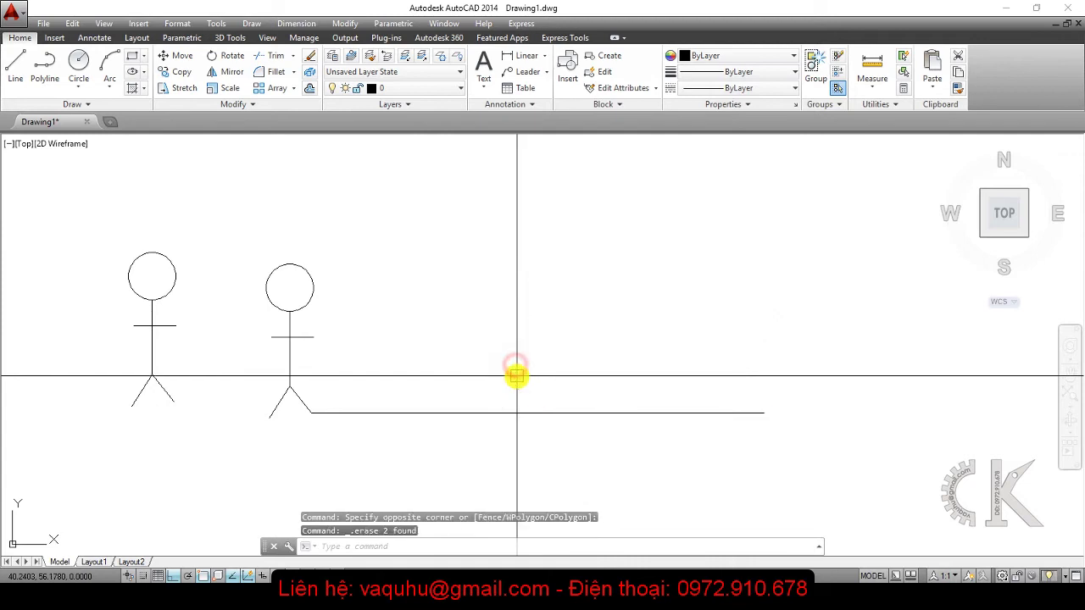
left_click(138, 24)
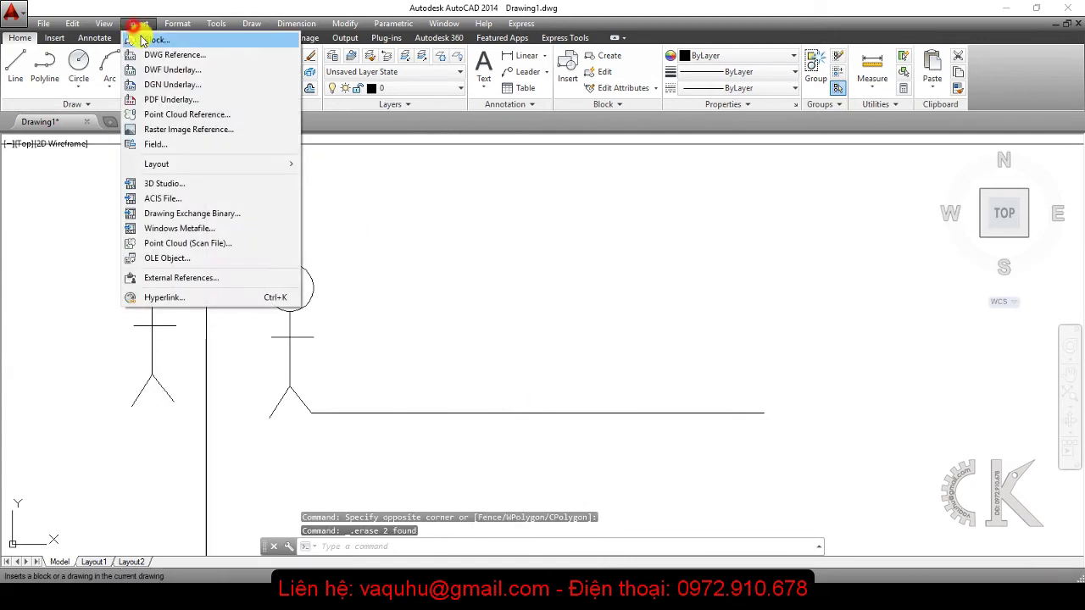
left_click(155, 38)
type("0.5")
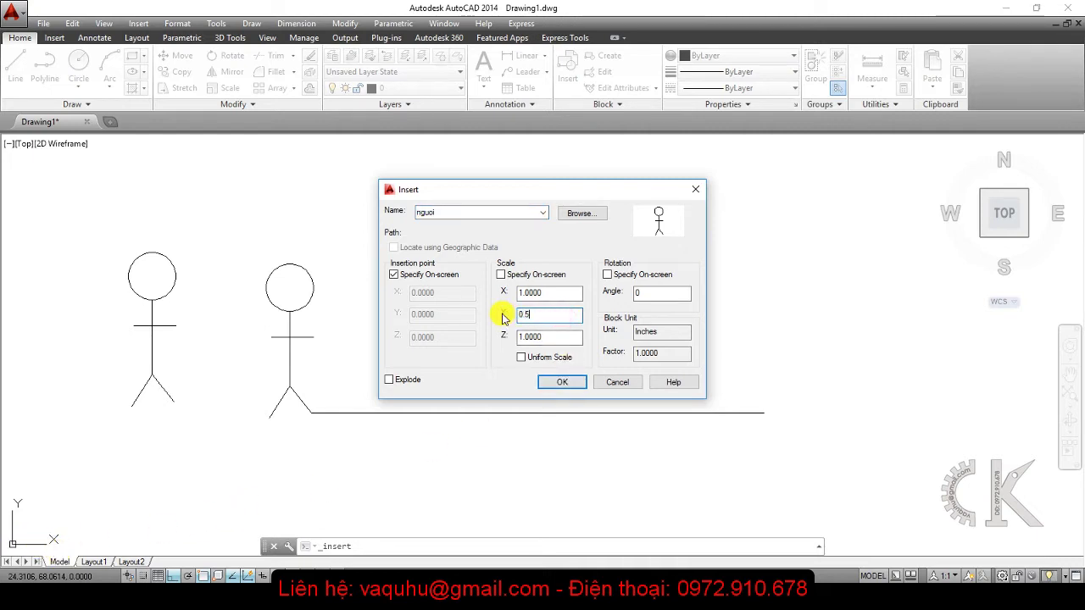
left_click(557, 384)
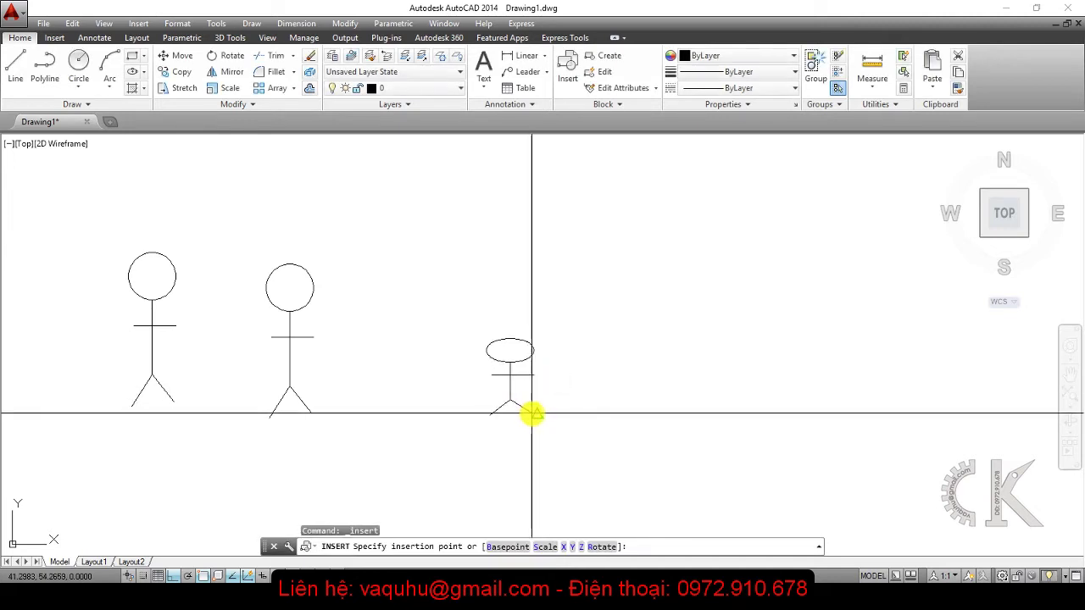
left_click(533, 414)
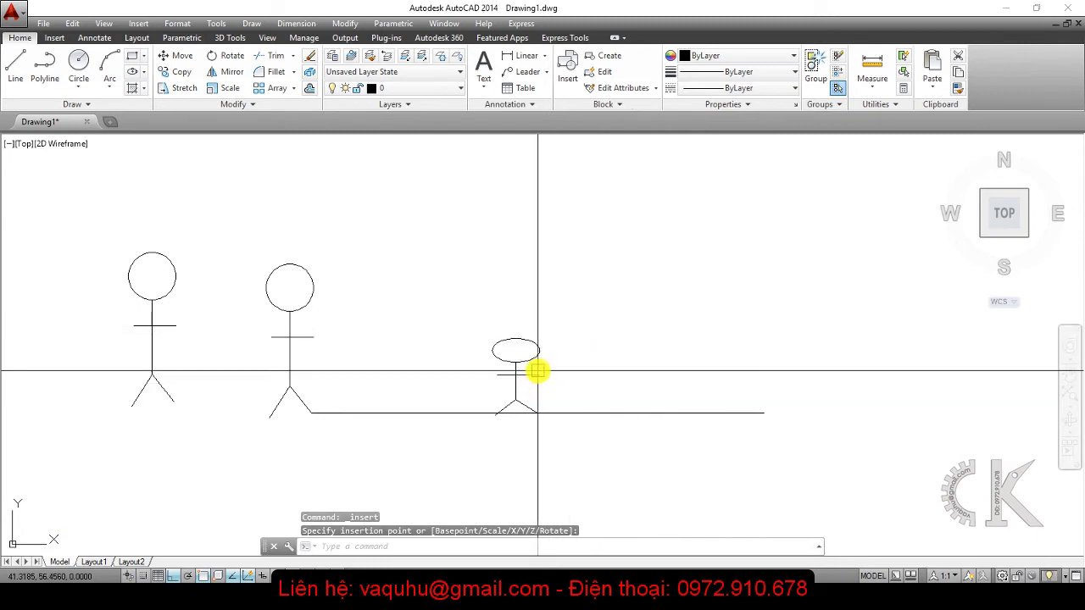
left_click(140, 26)
left_click(153, 38)
type("0.25")
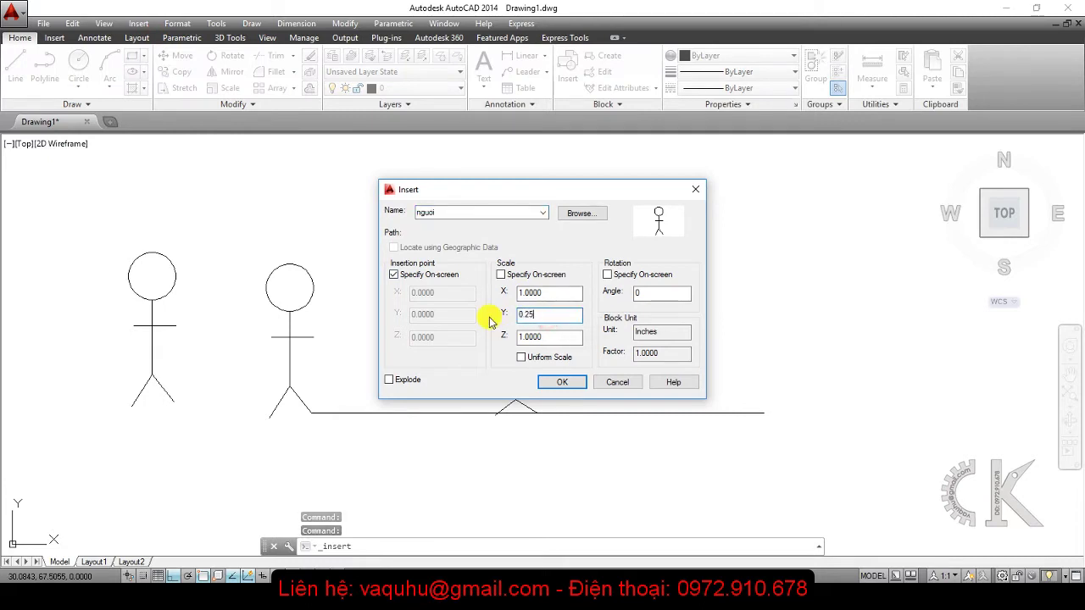
key("Return")
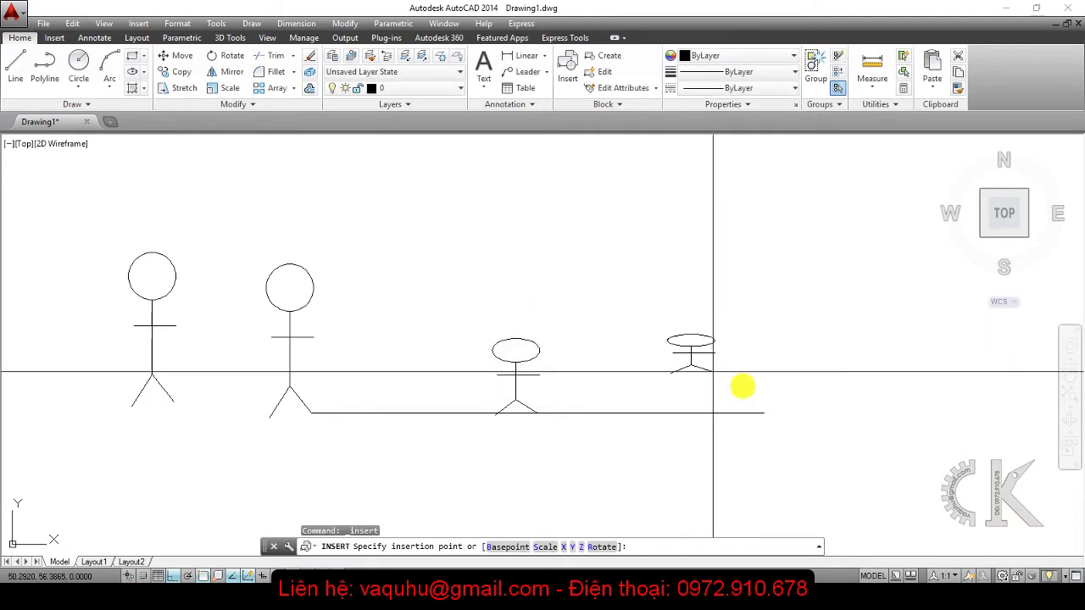
left_click(760, 405)
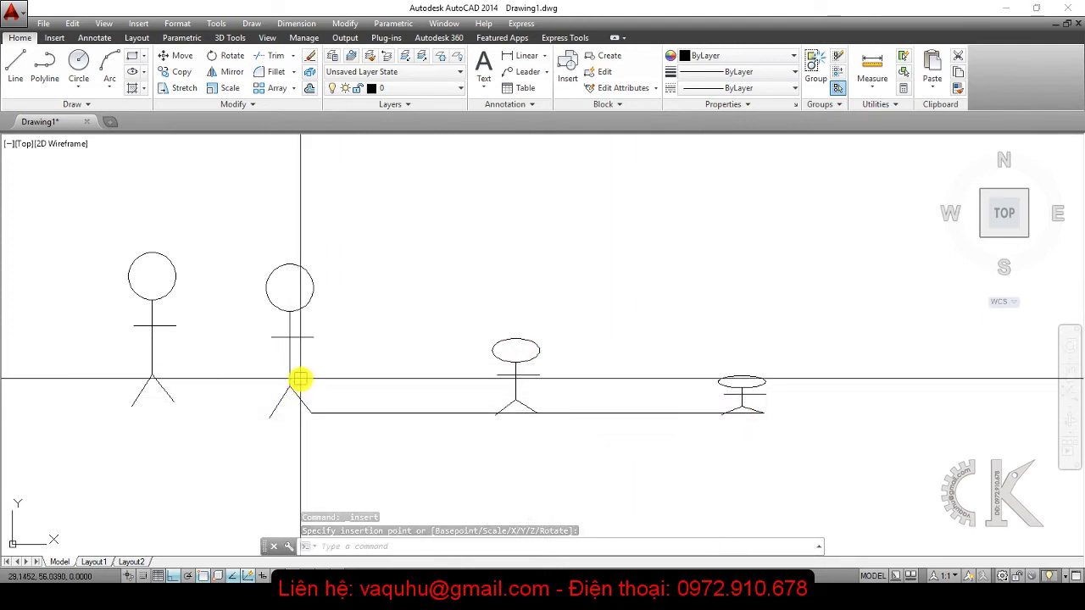
left_click(479, 290)
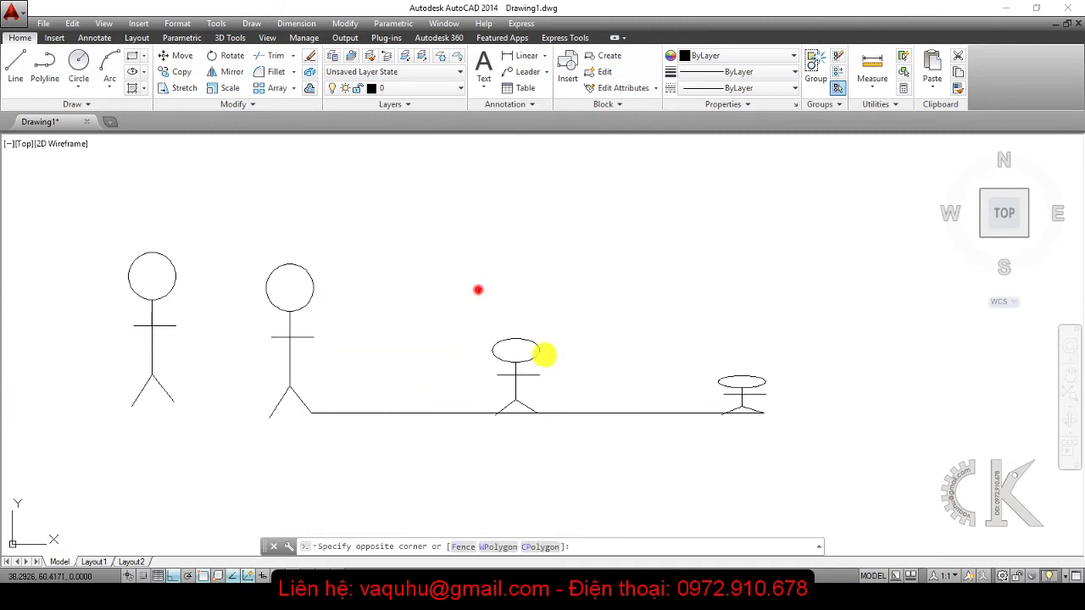
left_click(807, 471)
key("Delete")
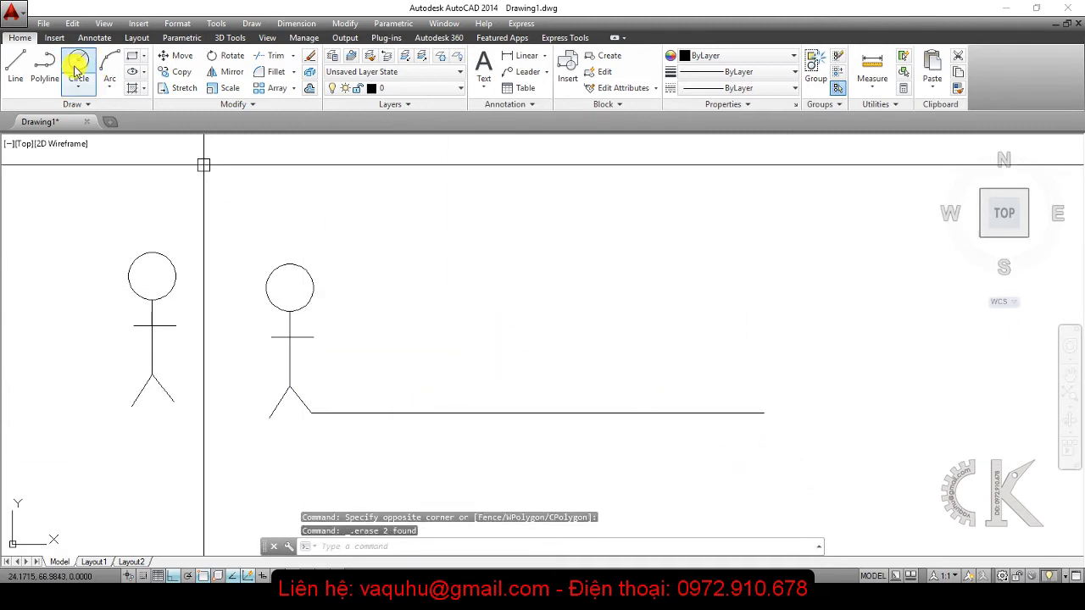
Insert a rotated nguoi copy mid-way along the ground line.
left_click(138, 23)
left_click(146, 38)
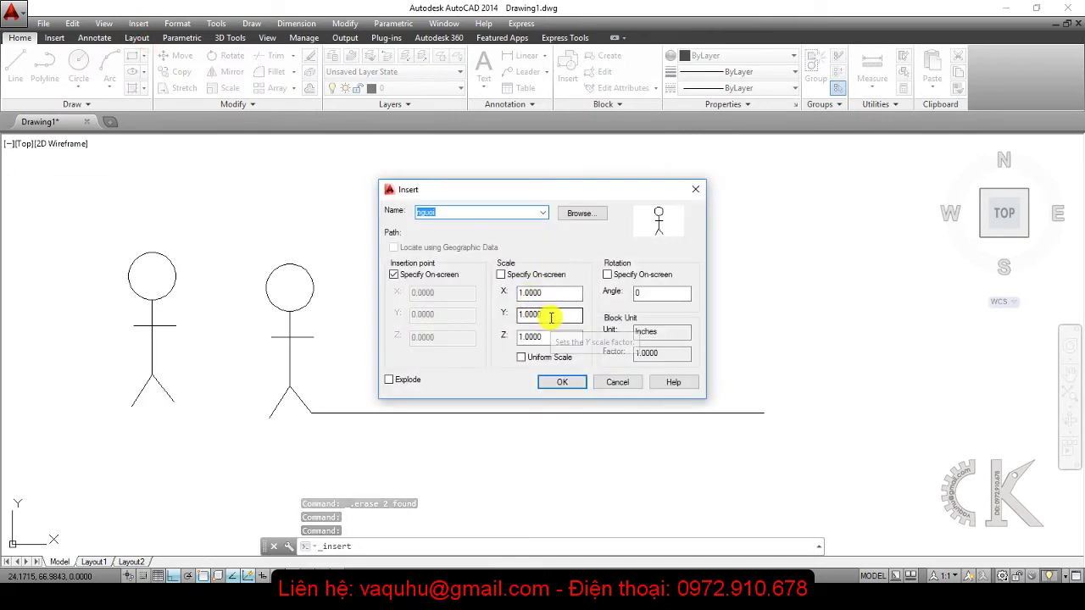
left_click(637, 294)
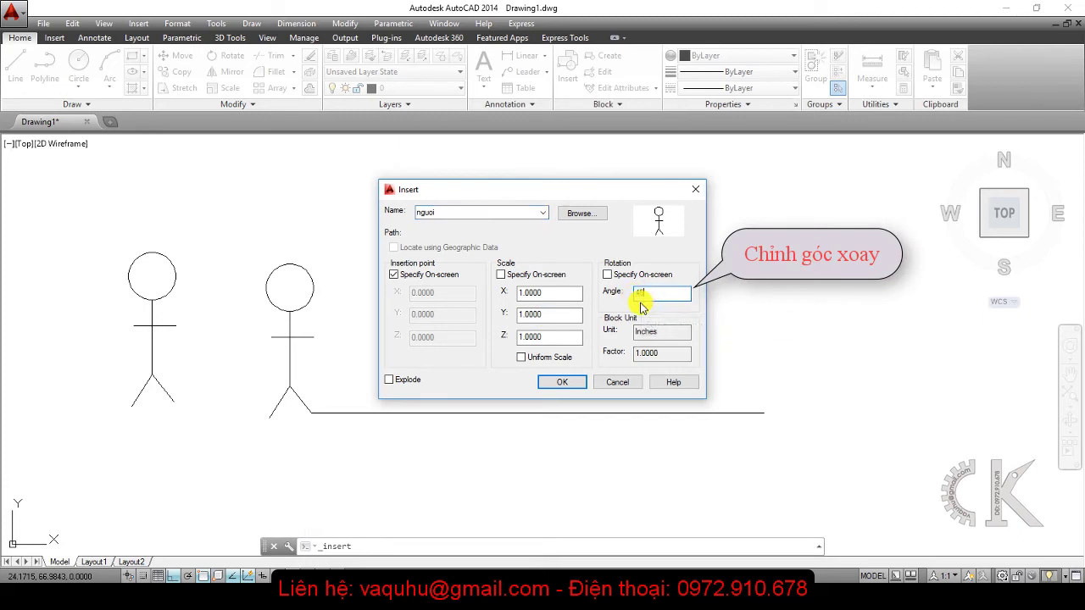
key("Return")
left_click(539, 412)
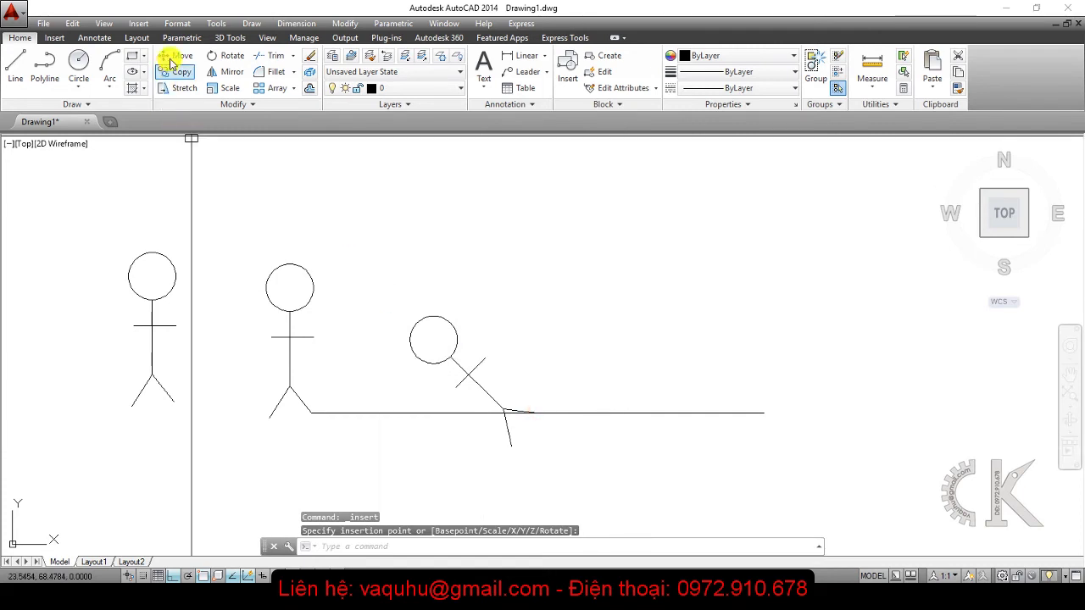
Insert another nguoi rotated 60° at the ground line's right end.
left_click(135, 28)
left_click(145, 43)
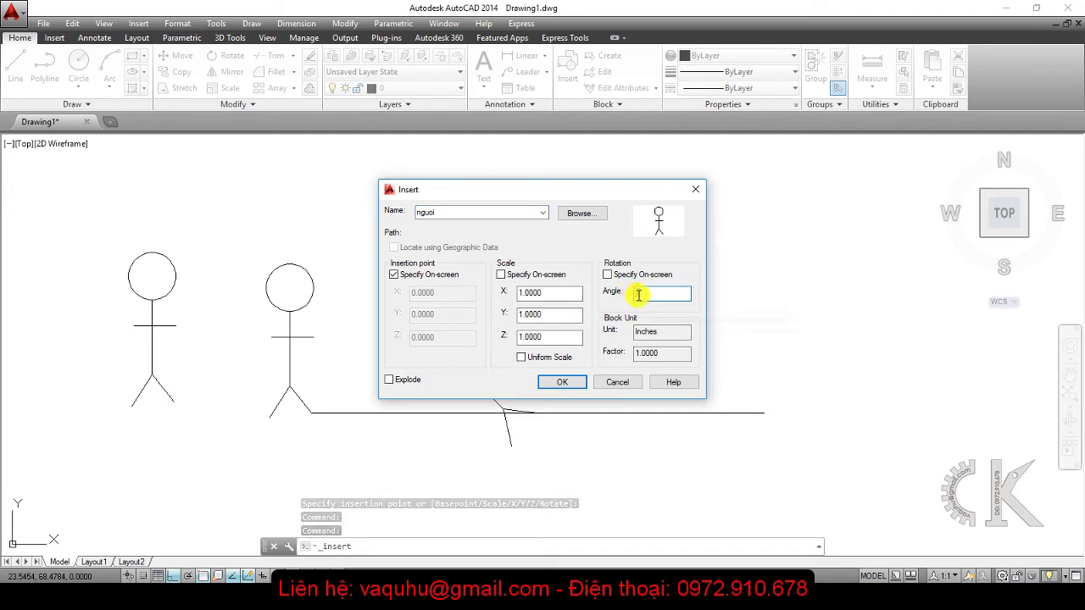
type("60")
key("Return")
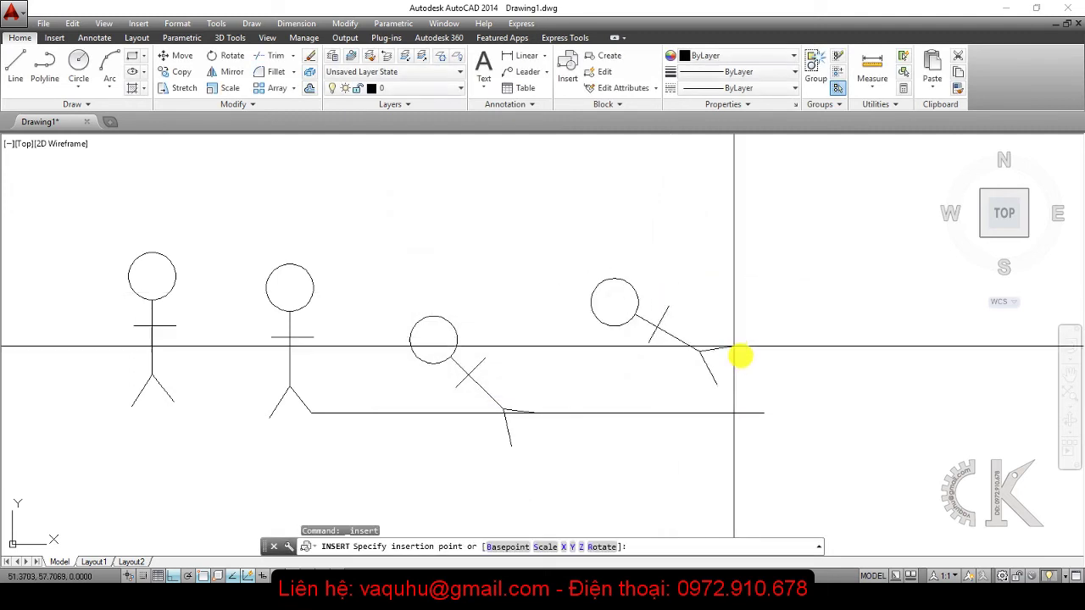
left_click(763, 414)
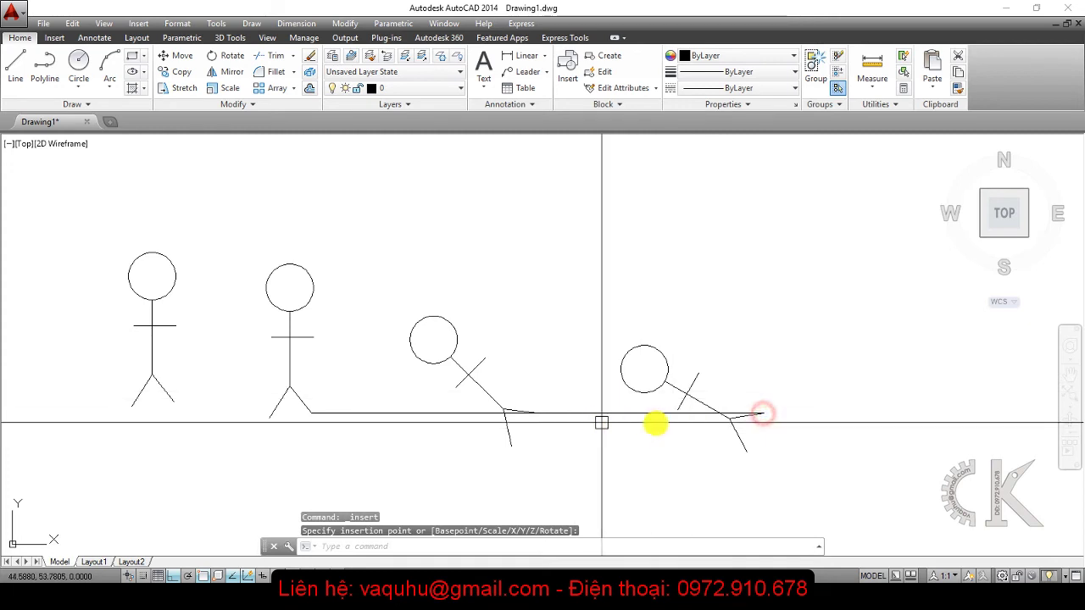
Window-select and erase the two rotated figures.
left_click(391, 257)
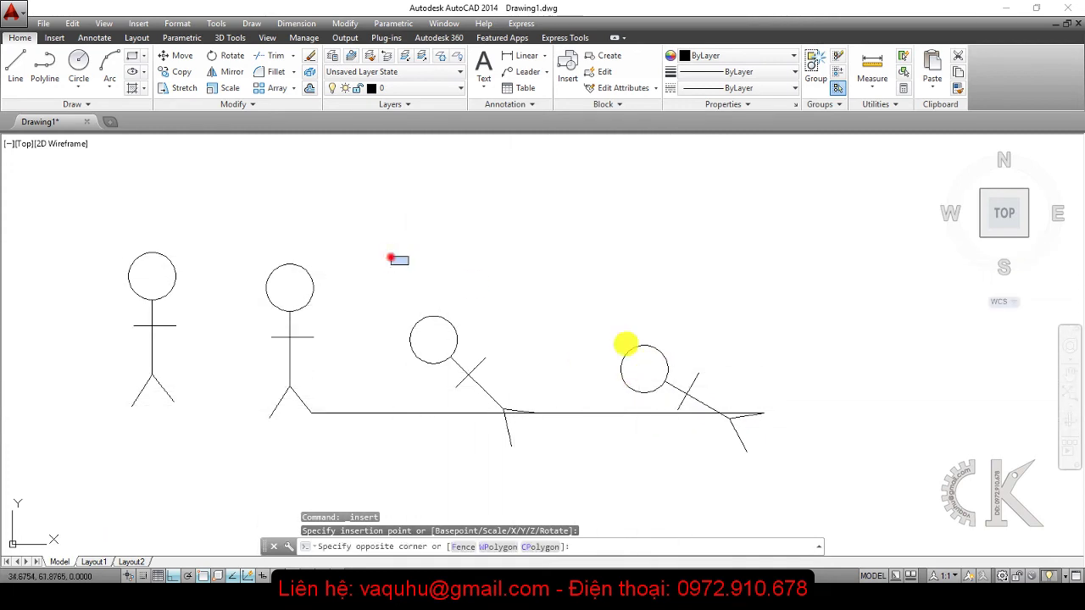
left_click(817, 479)
key("Delete")
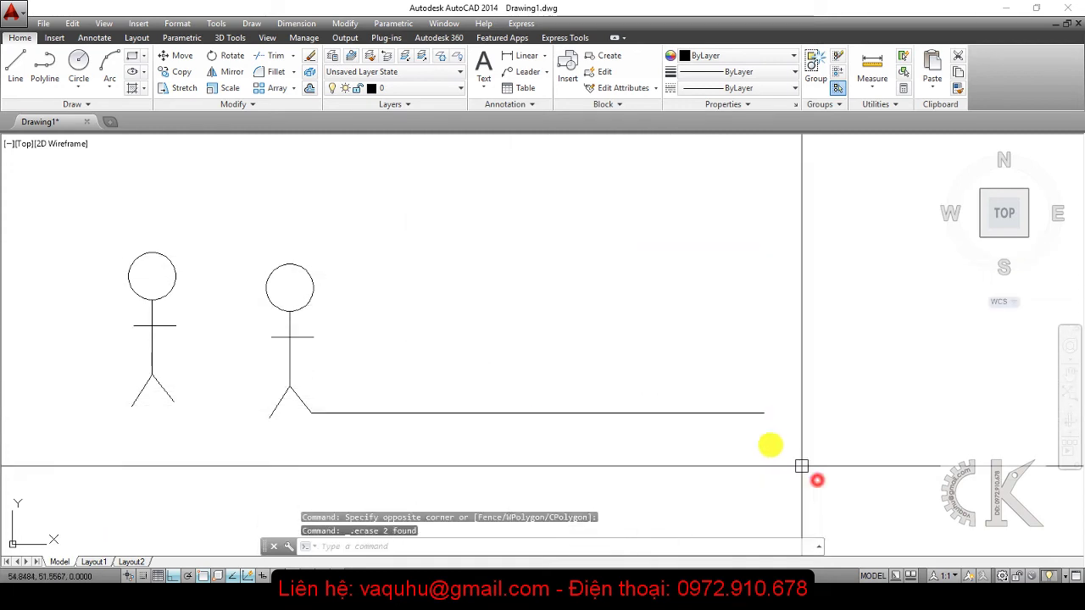
Insert nguoi with X scale 2 mid-way on the ground line.
left_click(145, 25)
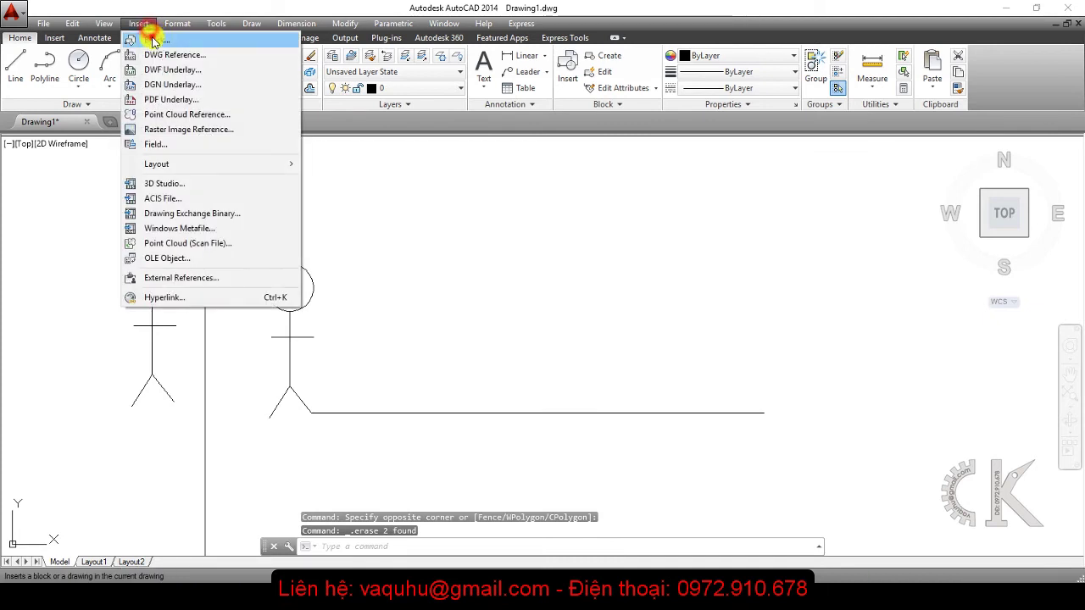
left_click(153, 39)
type("2")
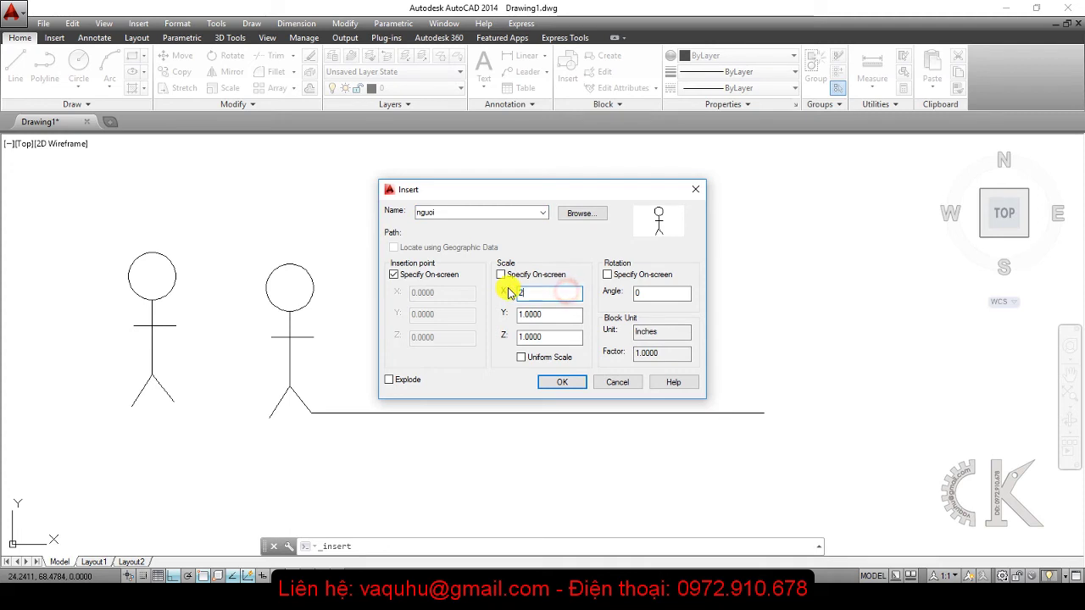
key("Return")
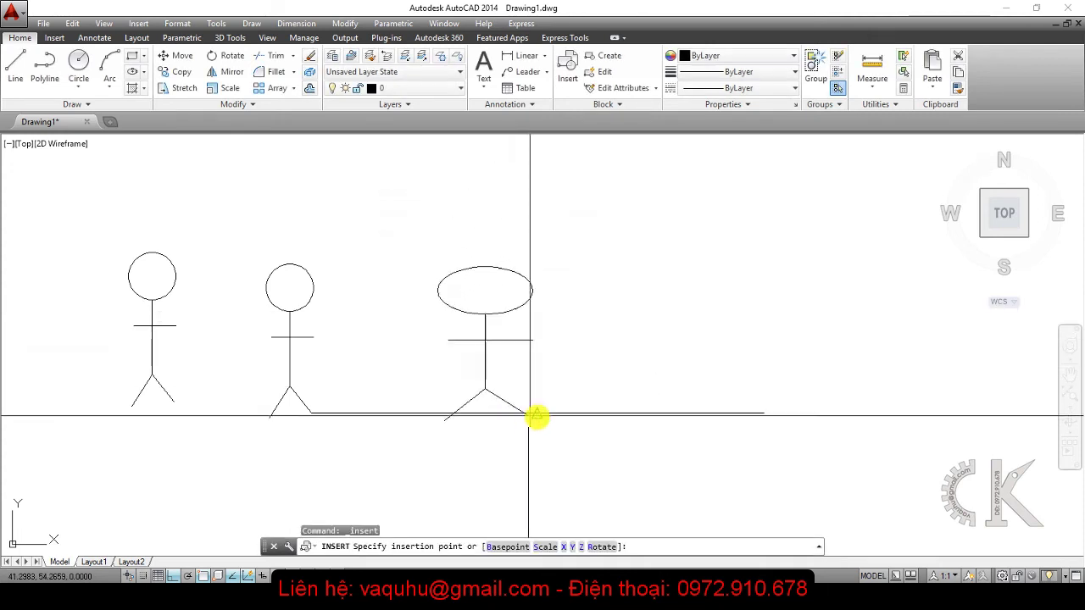
left_click(541, 417)
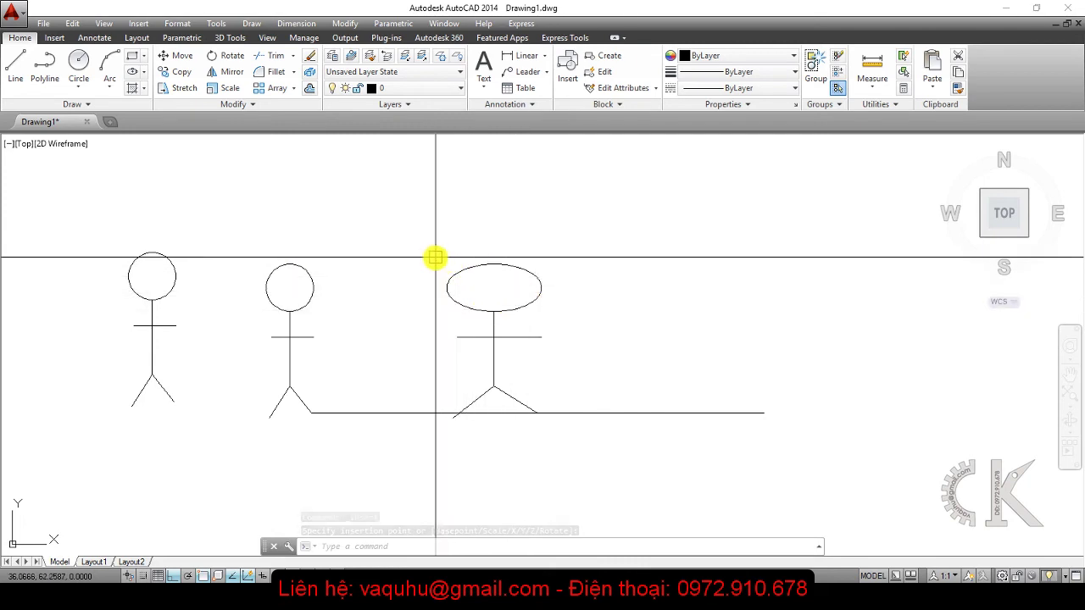
left_click(141, 24)
Cancel the new nguoi insertion and clear the trial selection of two figures.
left_click(188, 40)
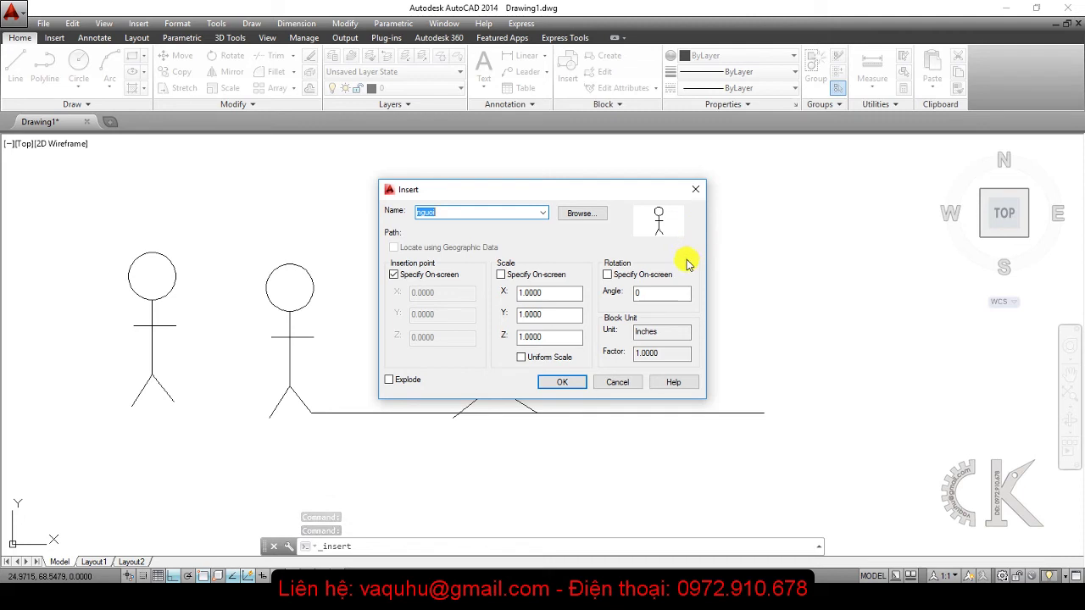
left_click(630, 382)
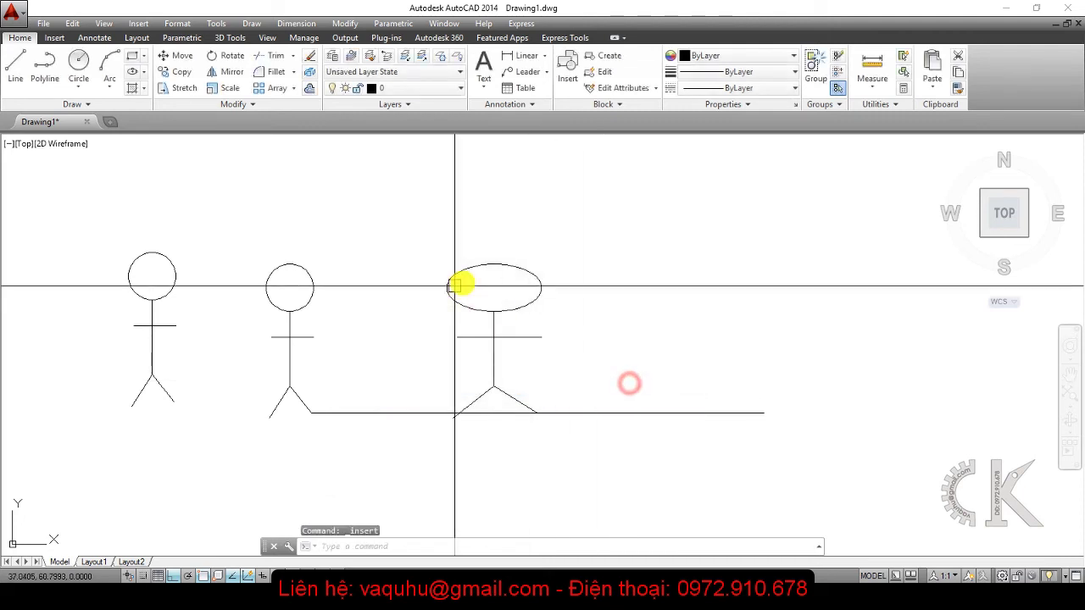
left_click(491, 263)
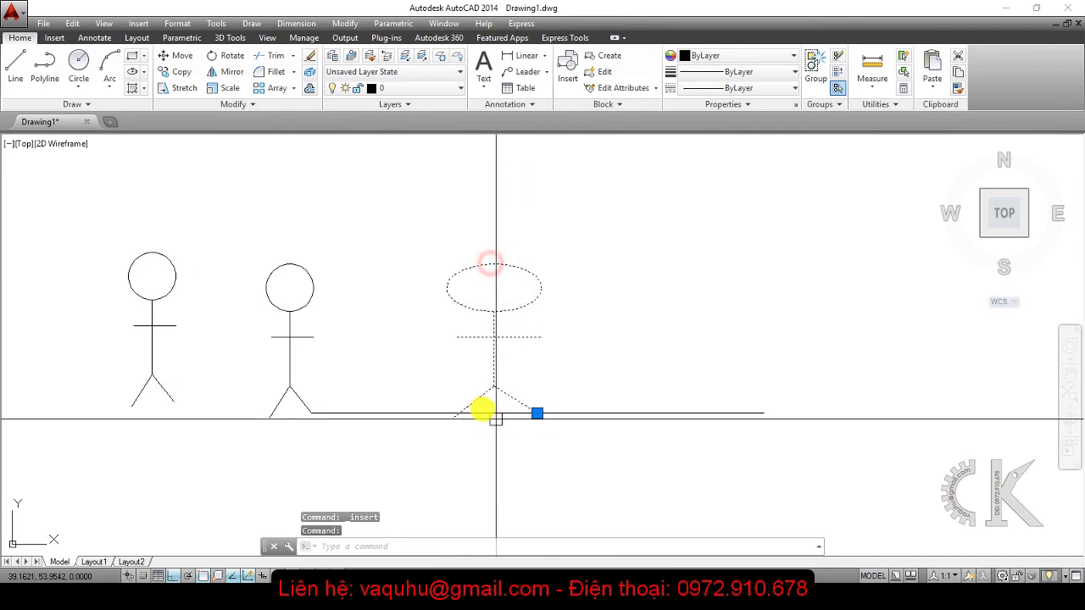
left_click(292, 324)
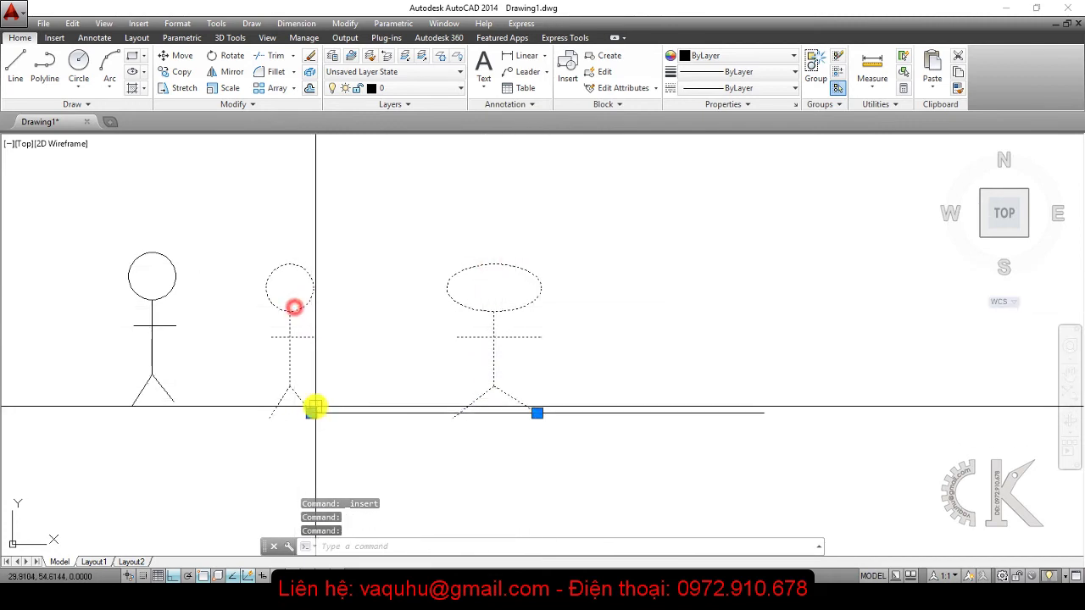
key("Escape")
key("Escape")
Erase the double-width oval-headed stick figure.
left_click(139, 23)
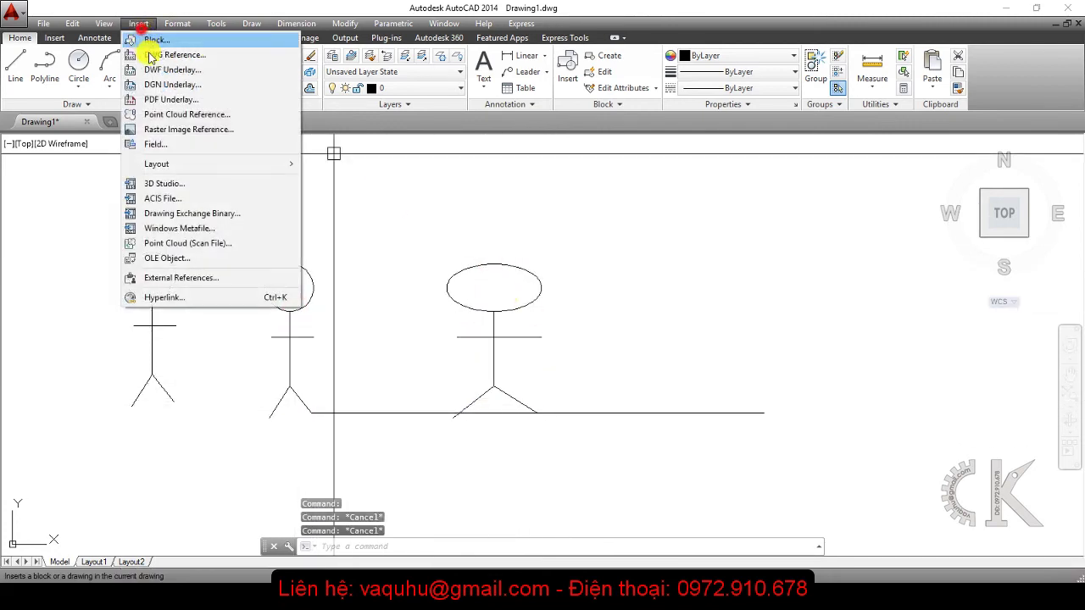
left_click(134, 23)
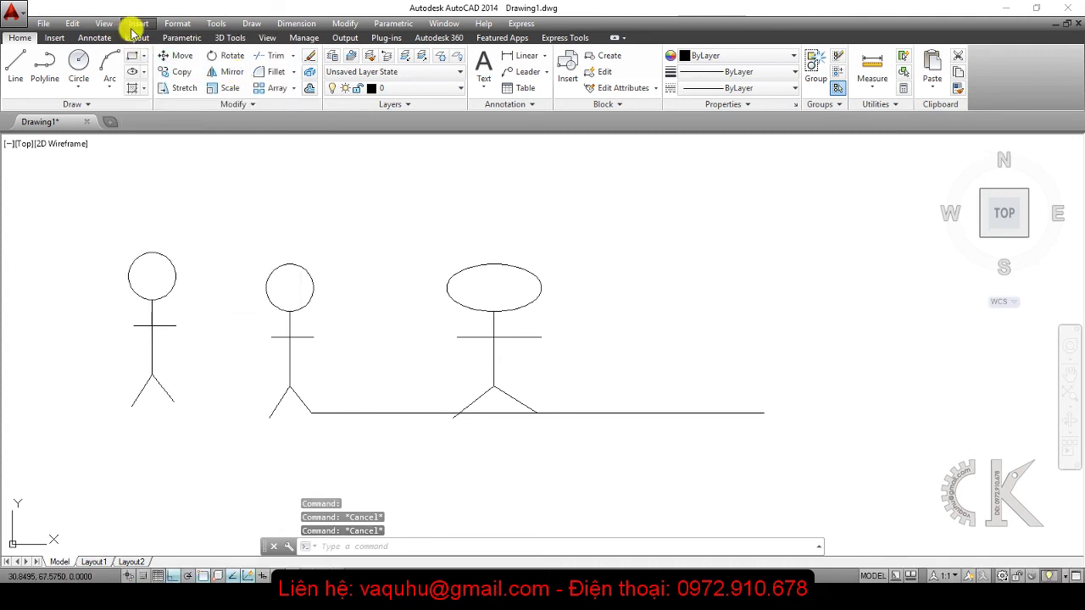
left_click(507, 268)
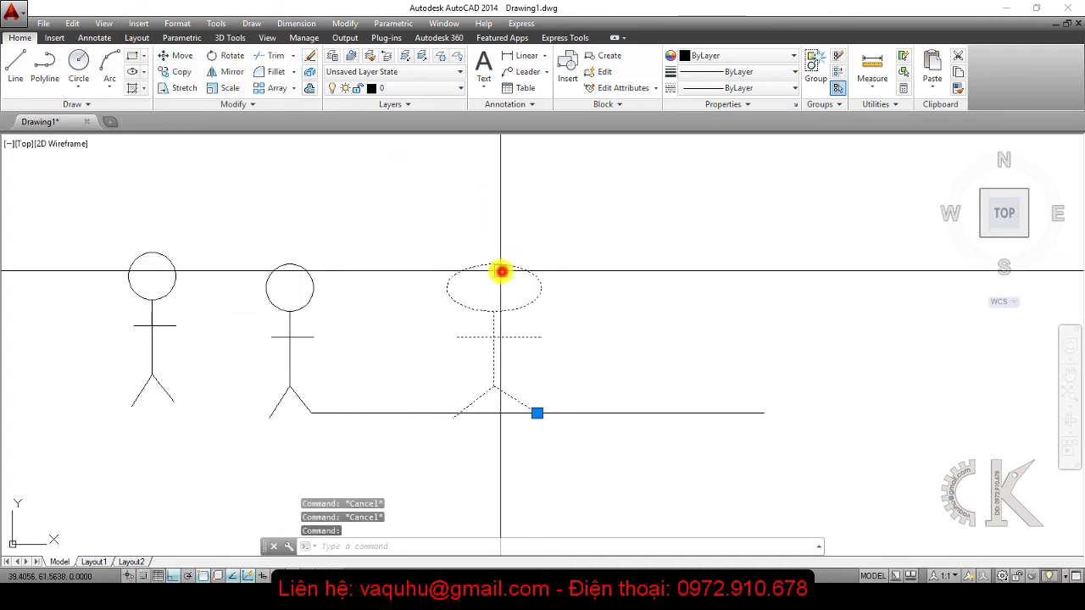
key("Delete")
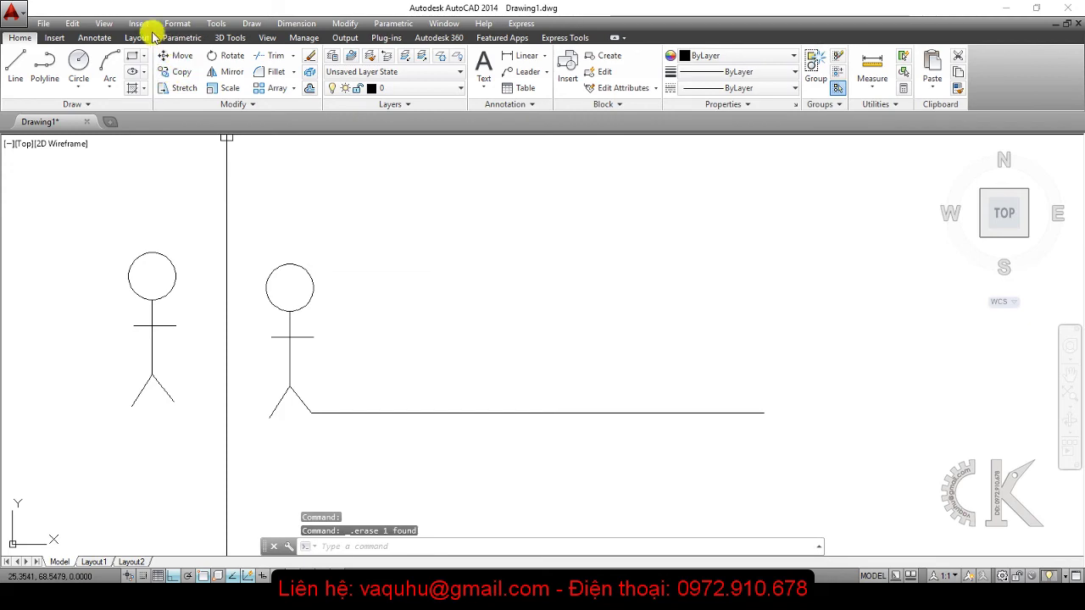
left_click(139, 23)
Insert a nguoi copy at default scale 1 and rotation in the middle of the ground line.
left_click(157, 39)
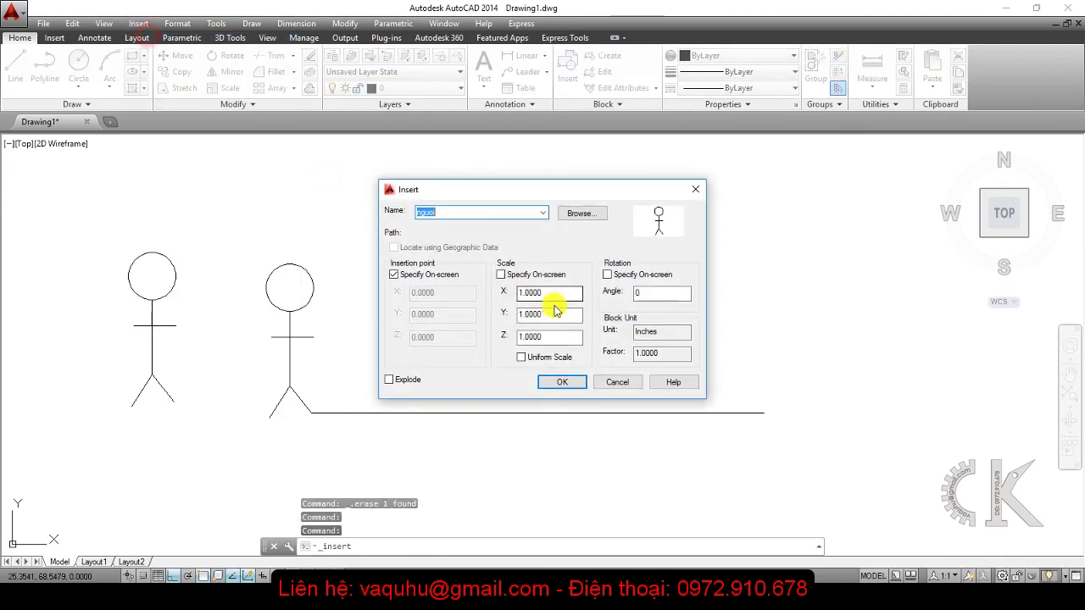
left_click(555, 381)
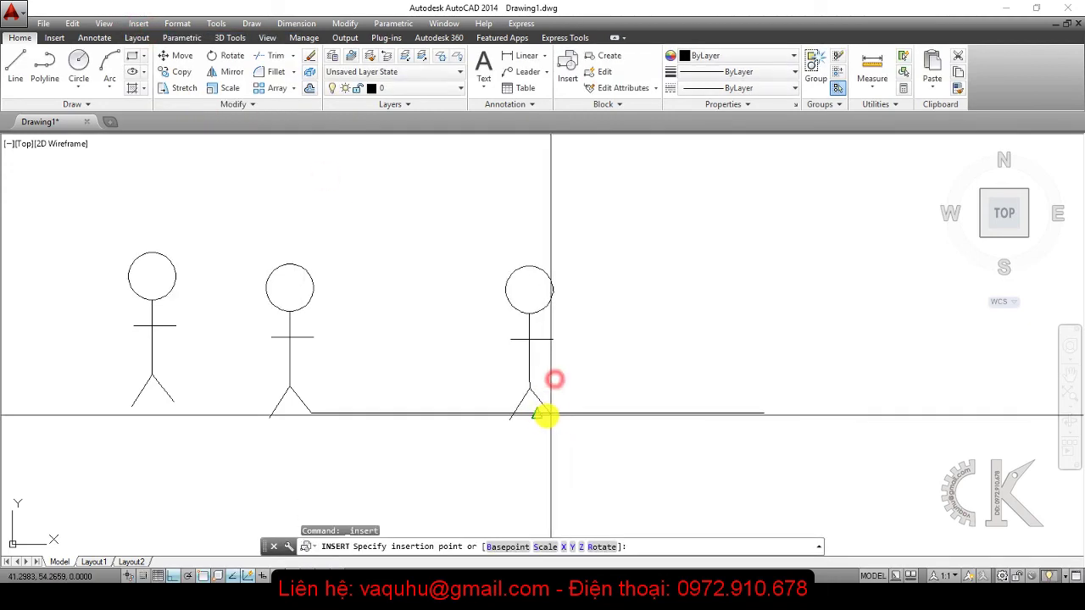
left_click(537, 416)
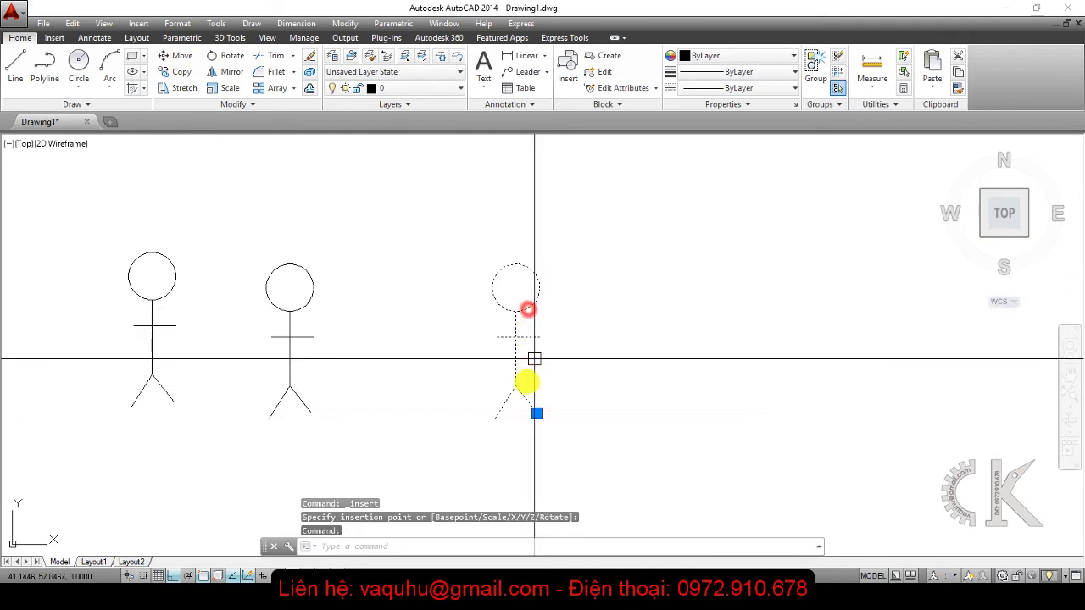
key("Escape")
left_click(141, 25)
left_click(149, 39)
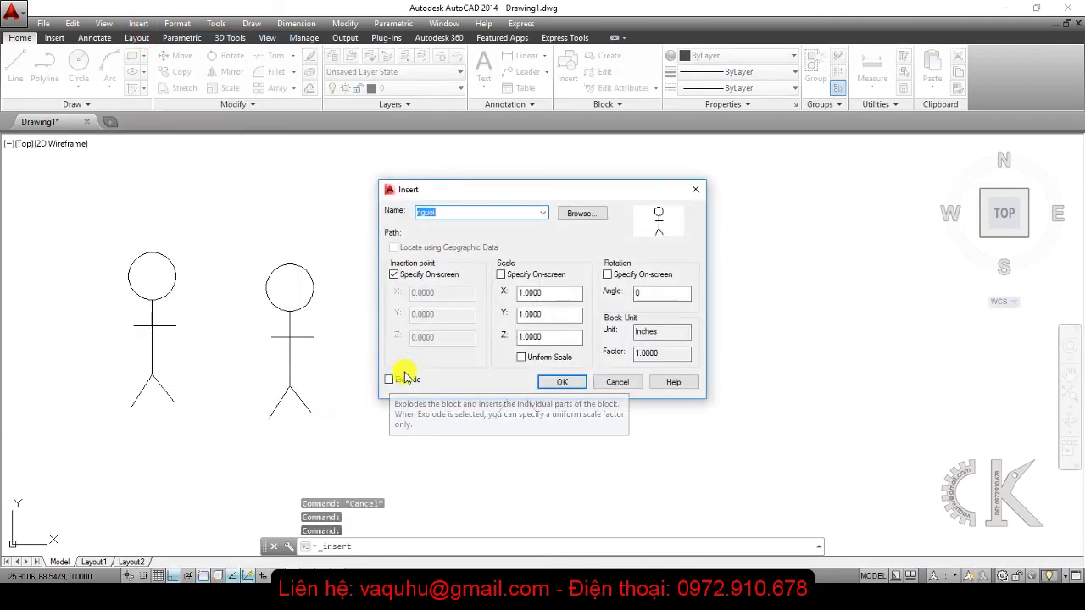
Insert nguoi with Explode ticked at the ground line's right end.
left_click(391, 380)
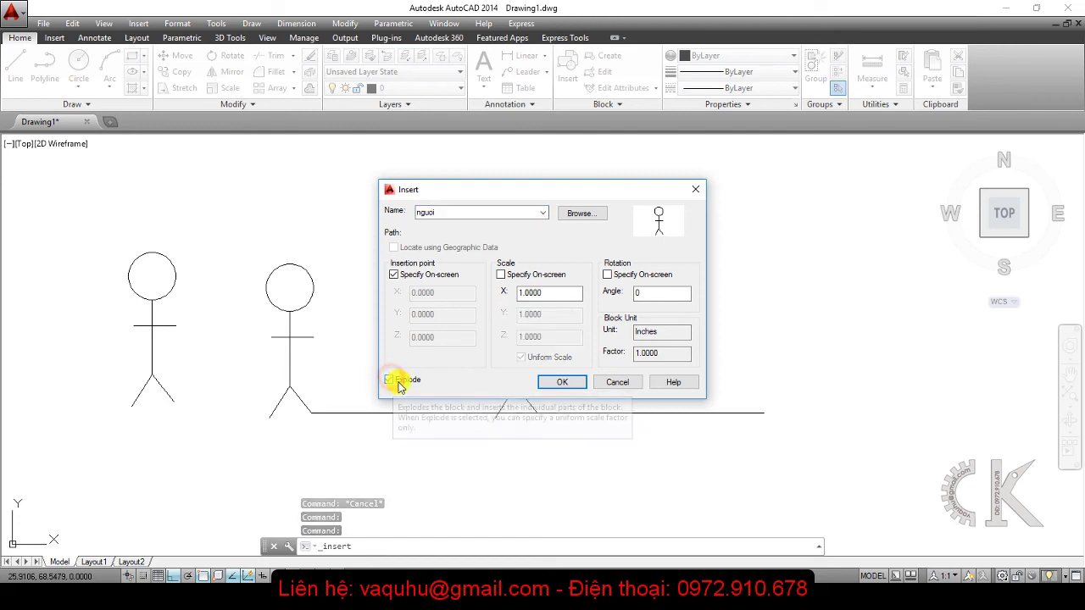
left_click(553, 386)
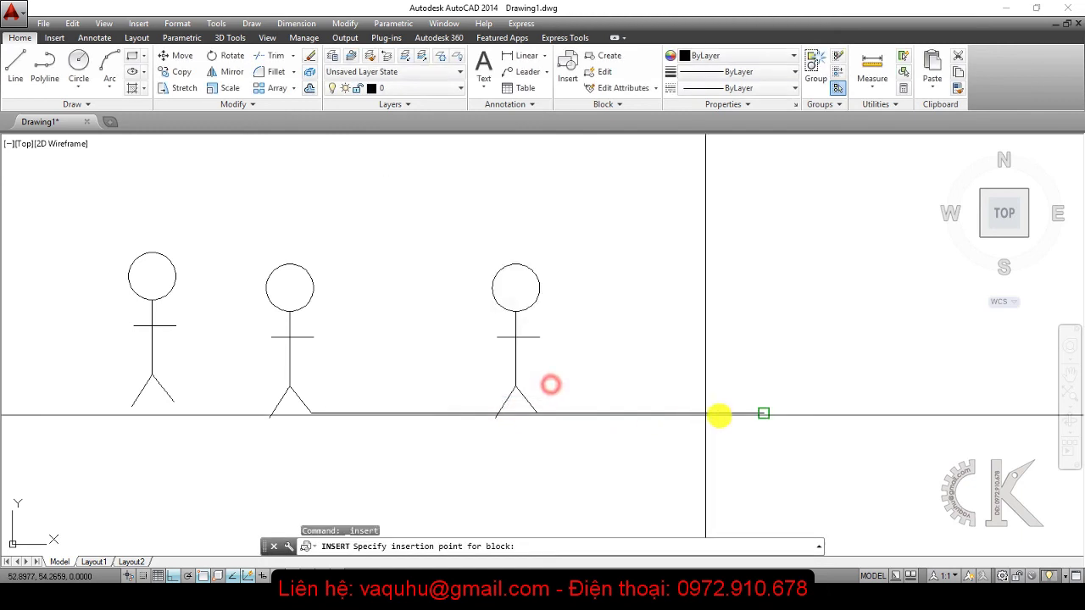
left_click(764, 417)
Check that the exploded figure's leg, body and head select separately, unlike the middle block.
left_click(734, 404)
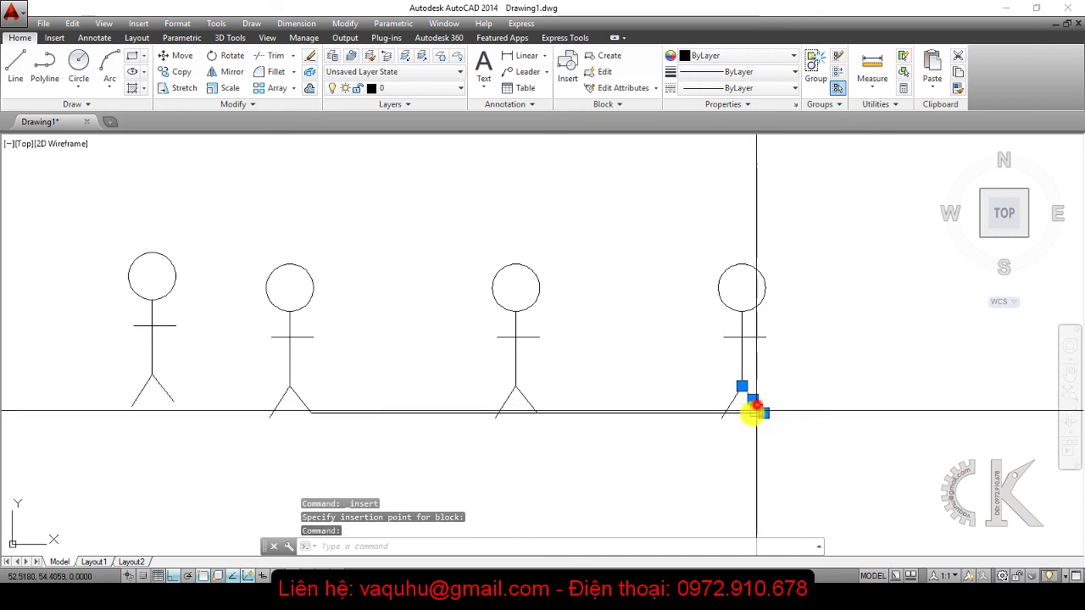
left_click(534, 409)
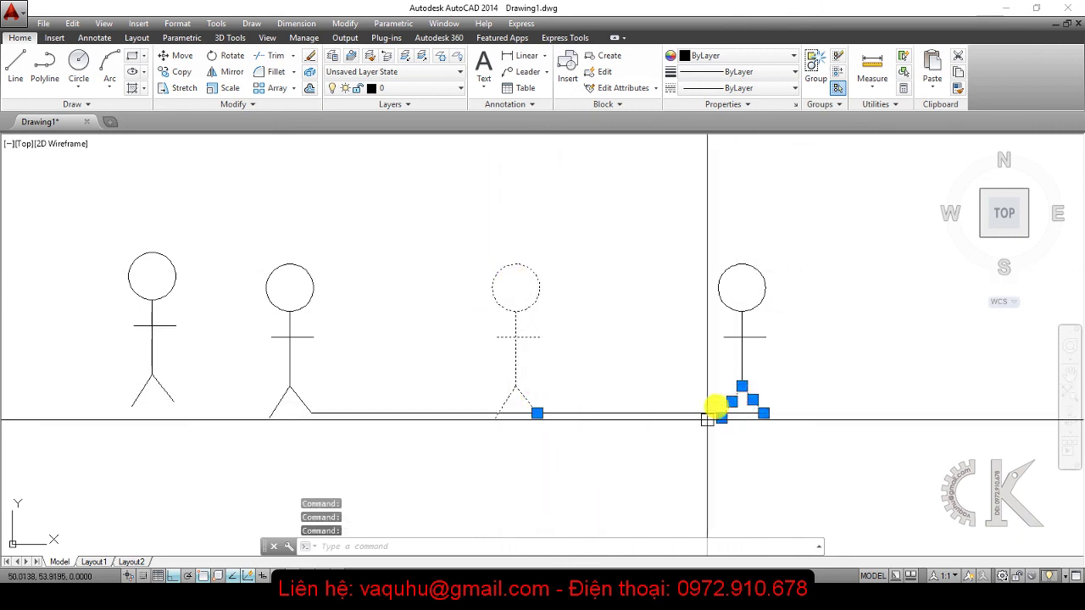
left_click(741, 365)
left_click(760, 306)
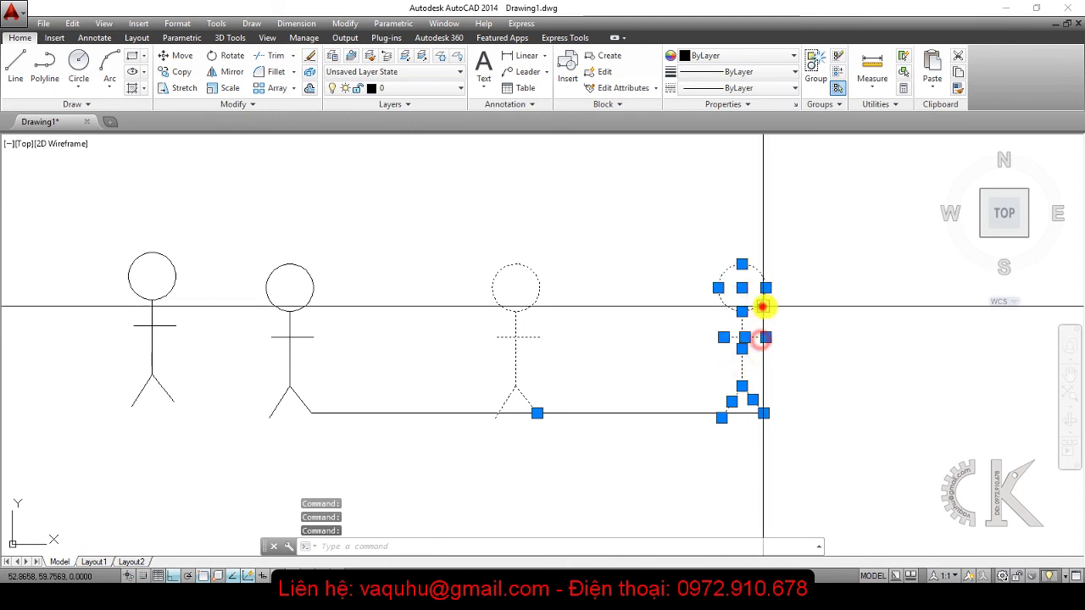
key("Escape")
left_click(140, 23)
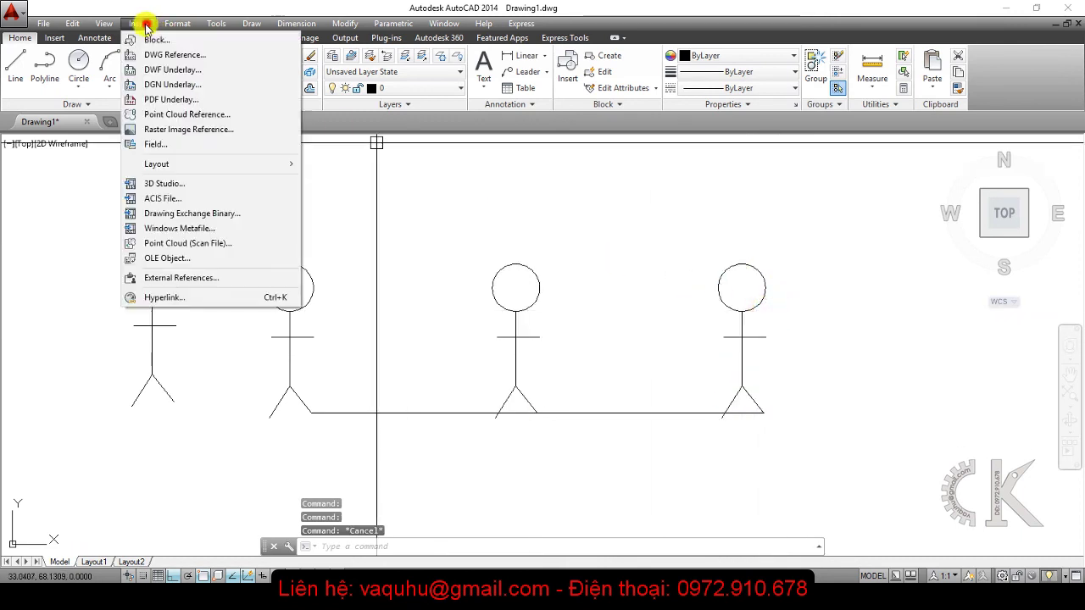
left_click(149, 39)
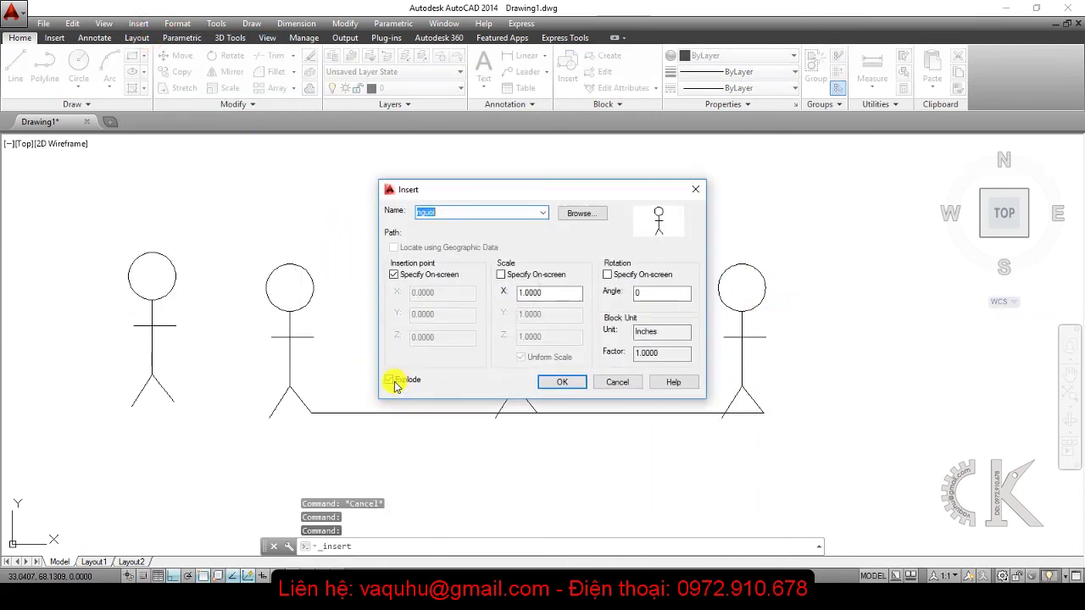
left_click(617, 383)
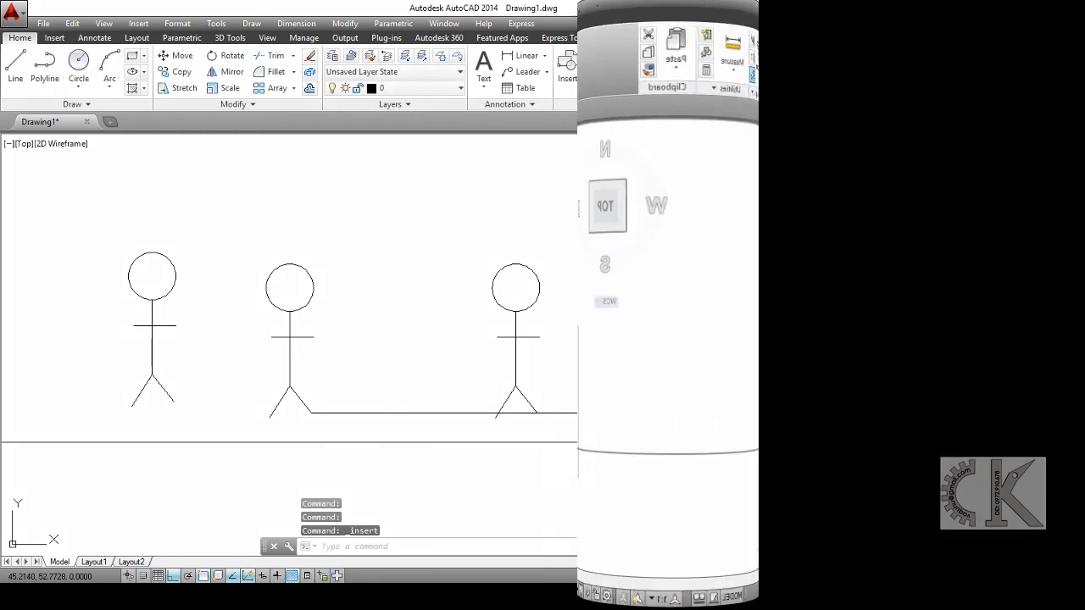